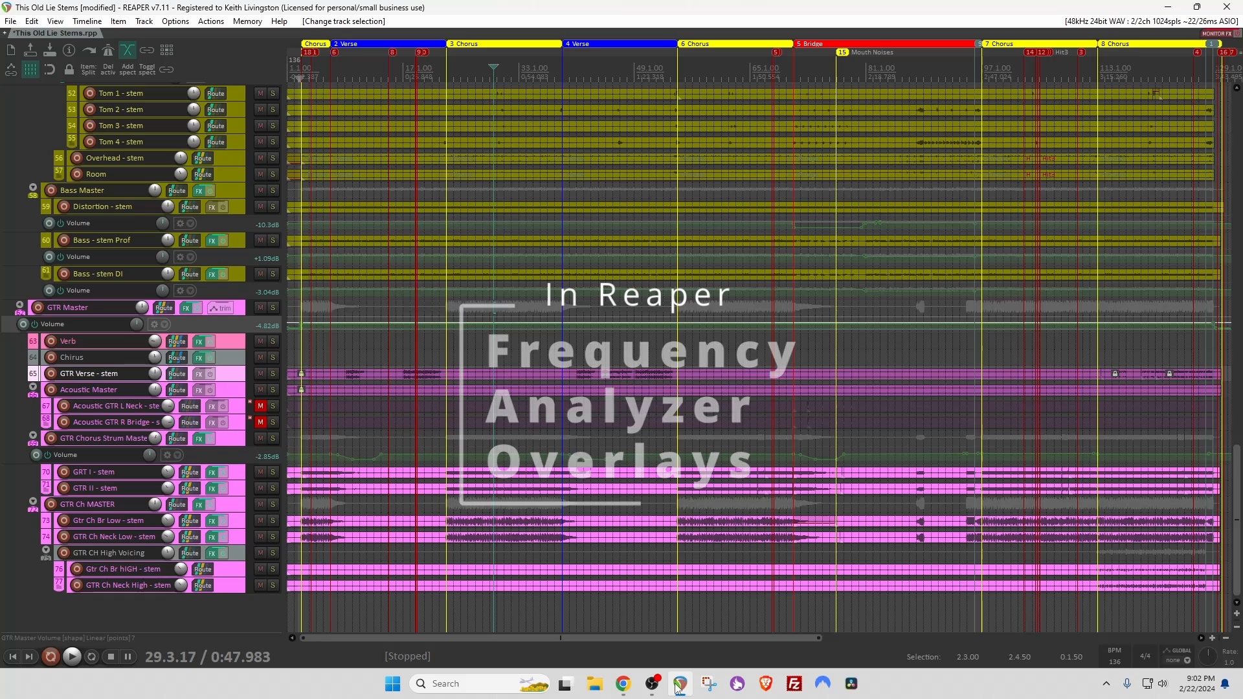
Add a new track below the last guitar track and name it SA.
left_click(596, 321)
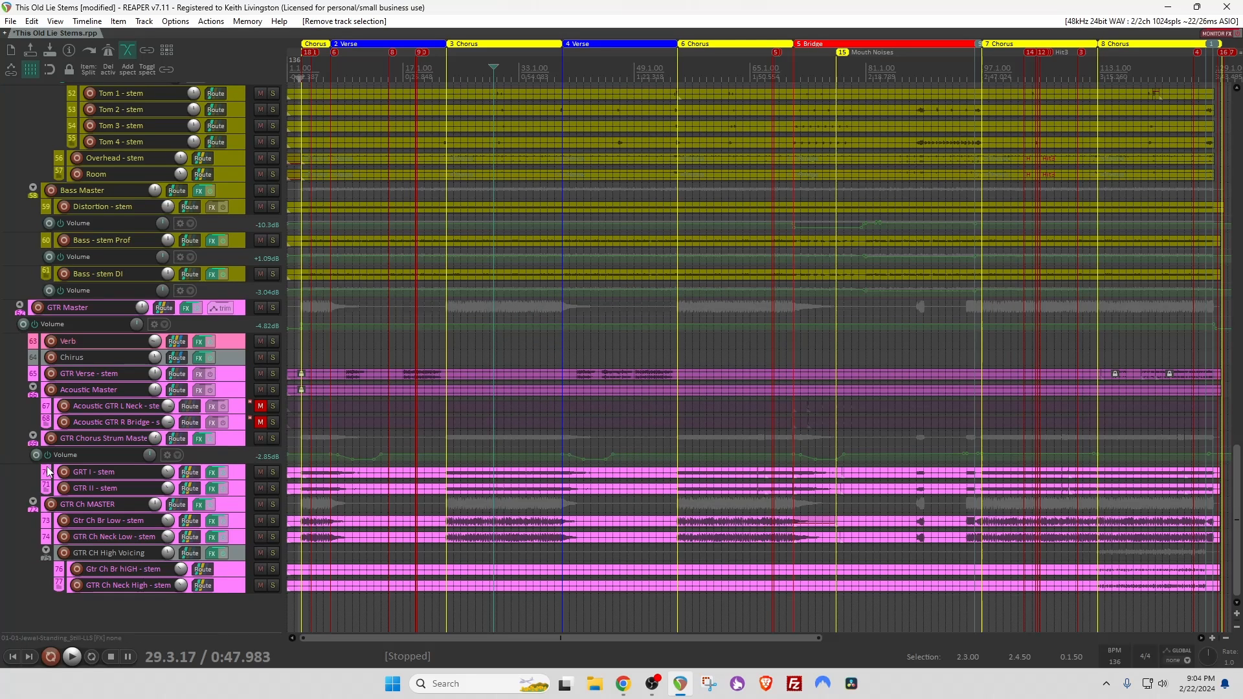
double_click(60, 607)
double_click(64, 603)
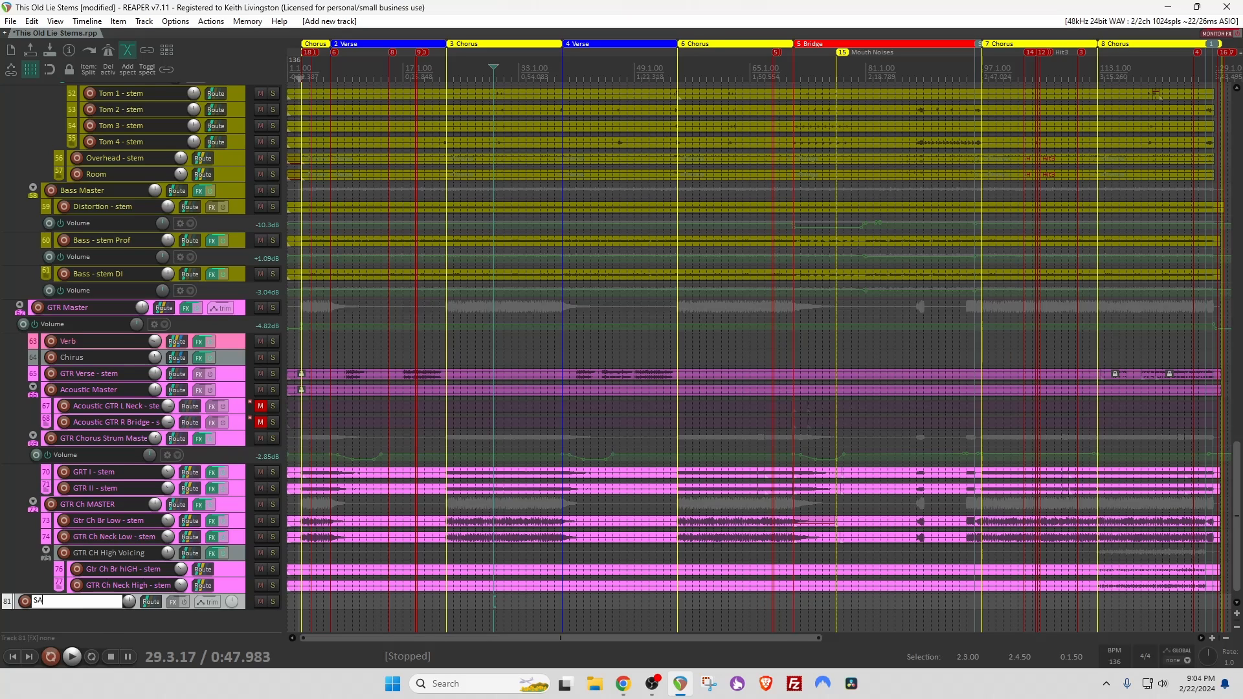
type("SA")
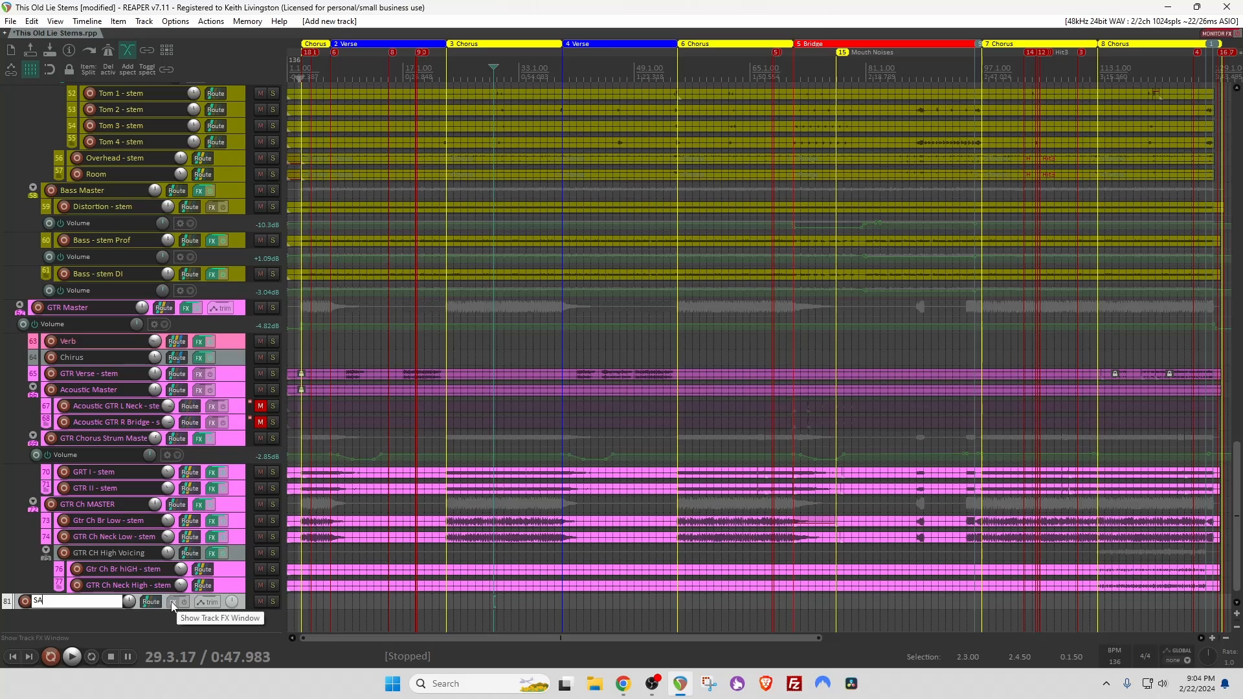
Add JS: Saike Spectral Analyzer (beta) to the SA track and float it in its own window over the arrangement, without the FX chain.
left_click(172, 602)
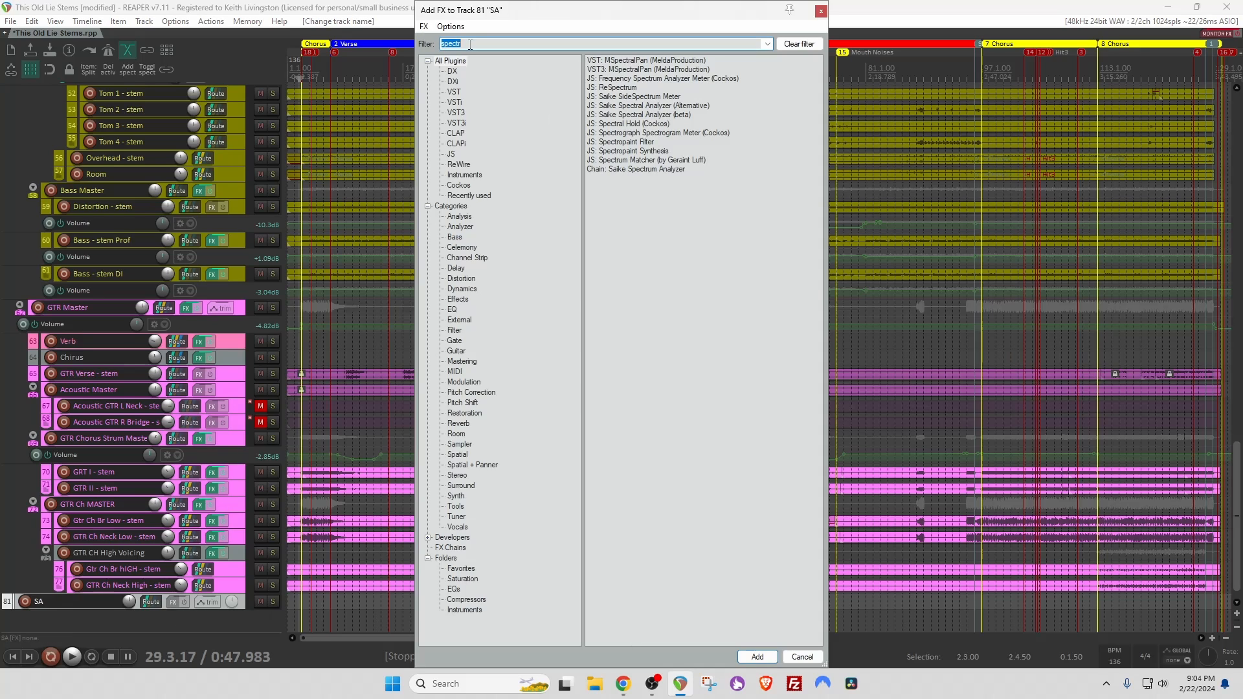
double_click(622, 116)
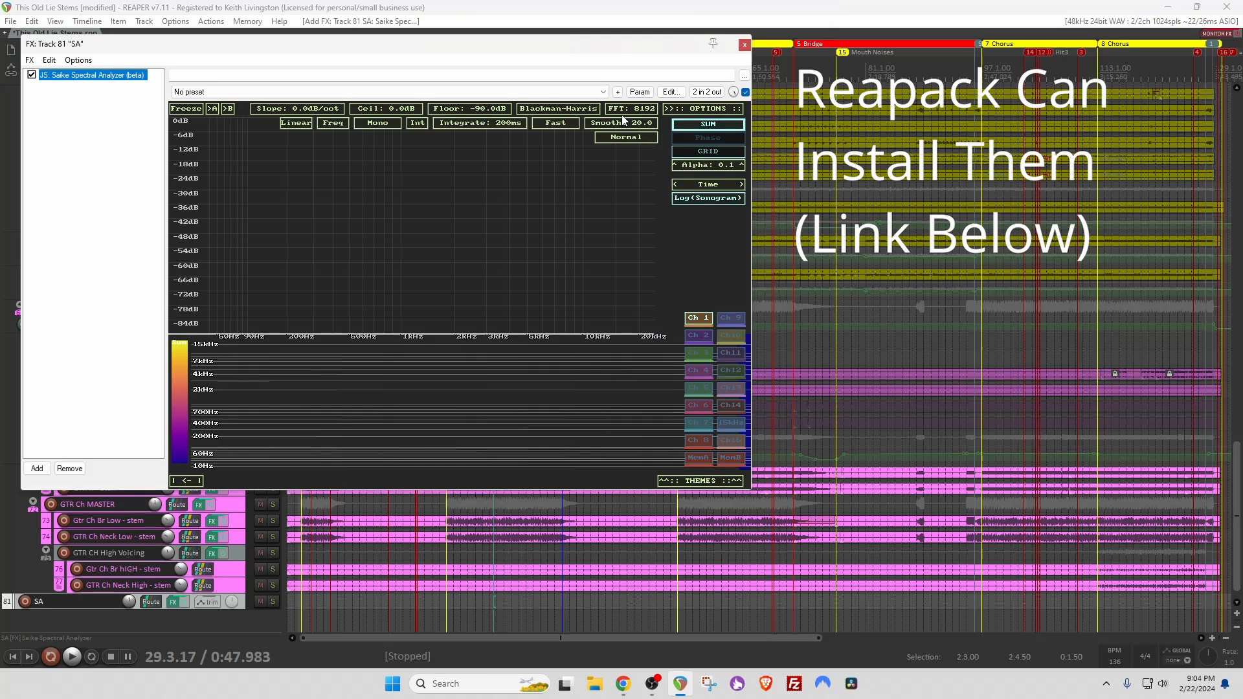
right_click(111, 83)
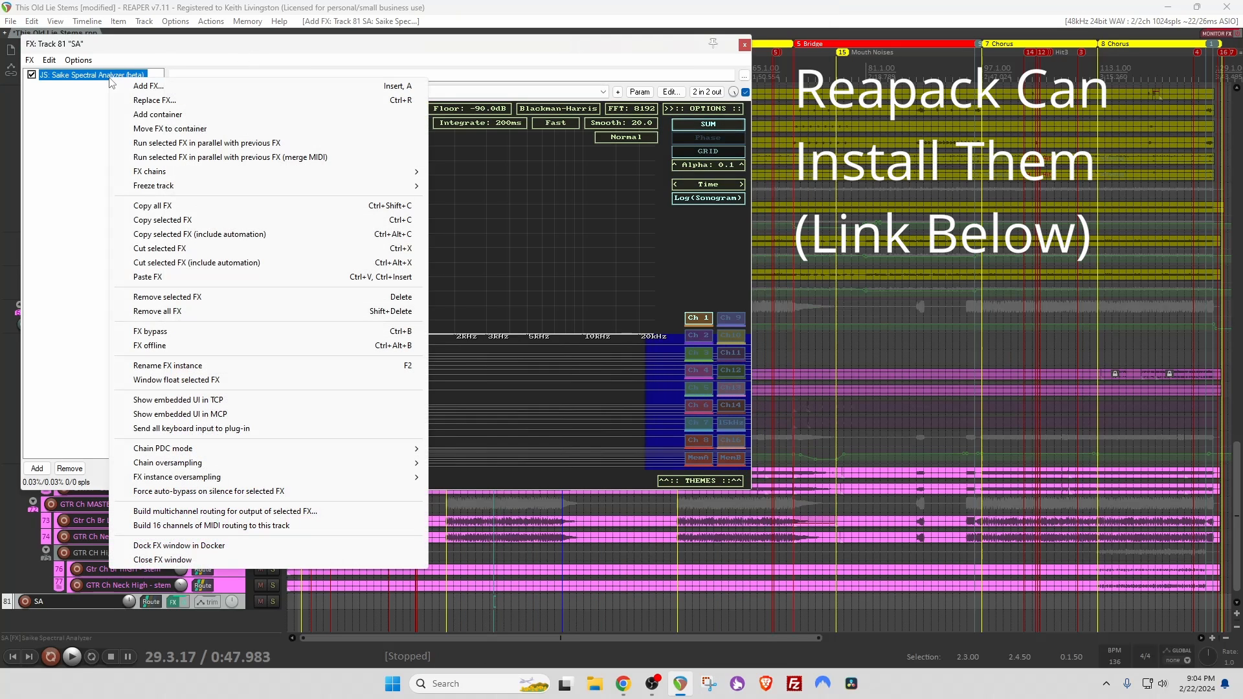
left_click(201, 379)
left_click(746, 45)
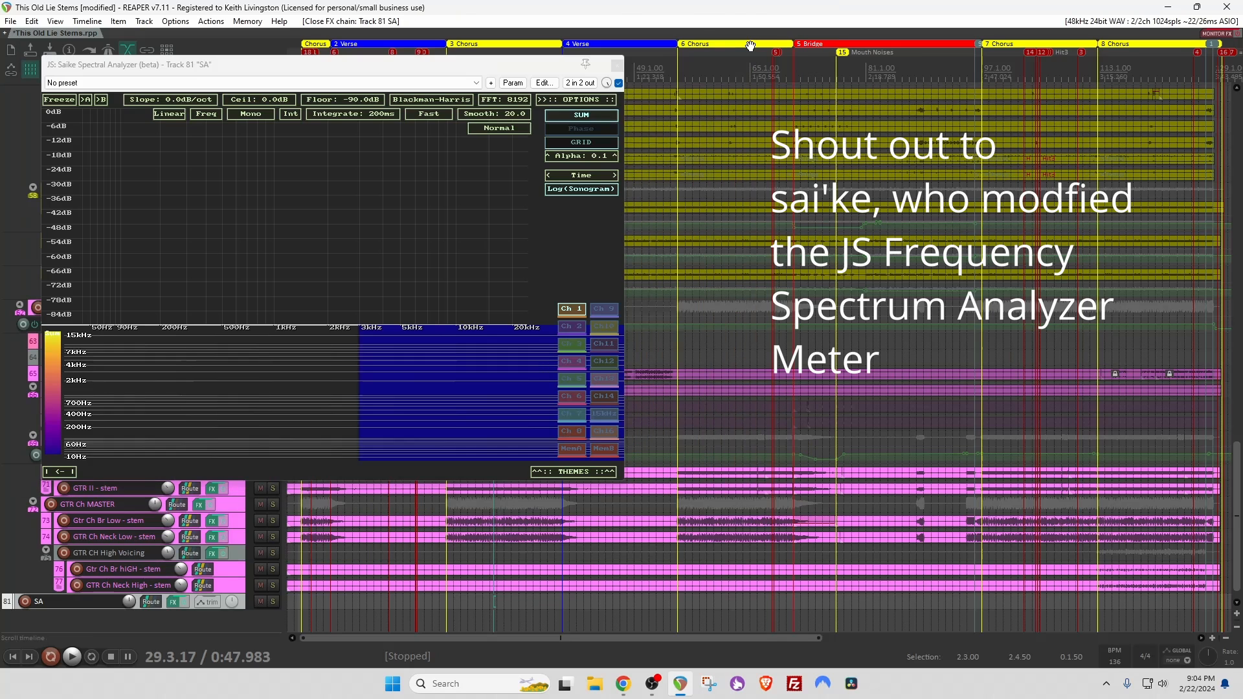
left_click_drag(508, 71, 859, 88)
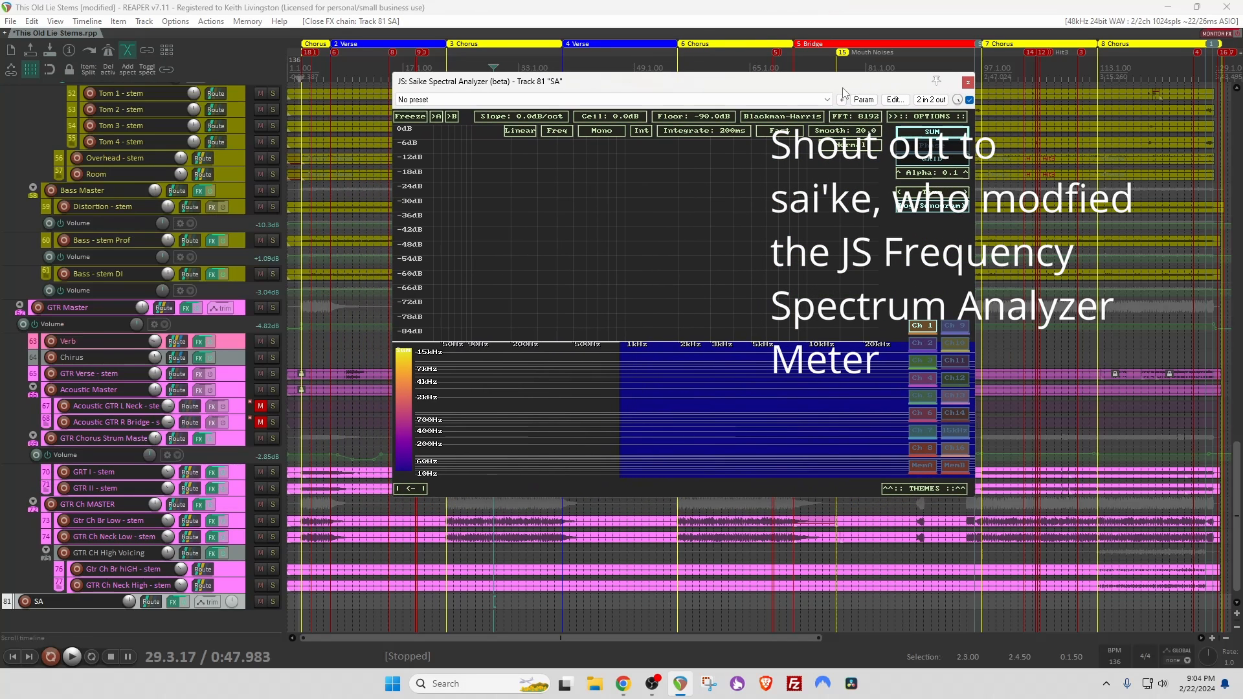
Turn off the SA track's master send and route the Kick - stem track to it.
left_click(149, 602)
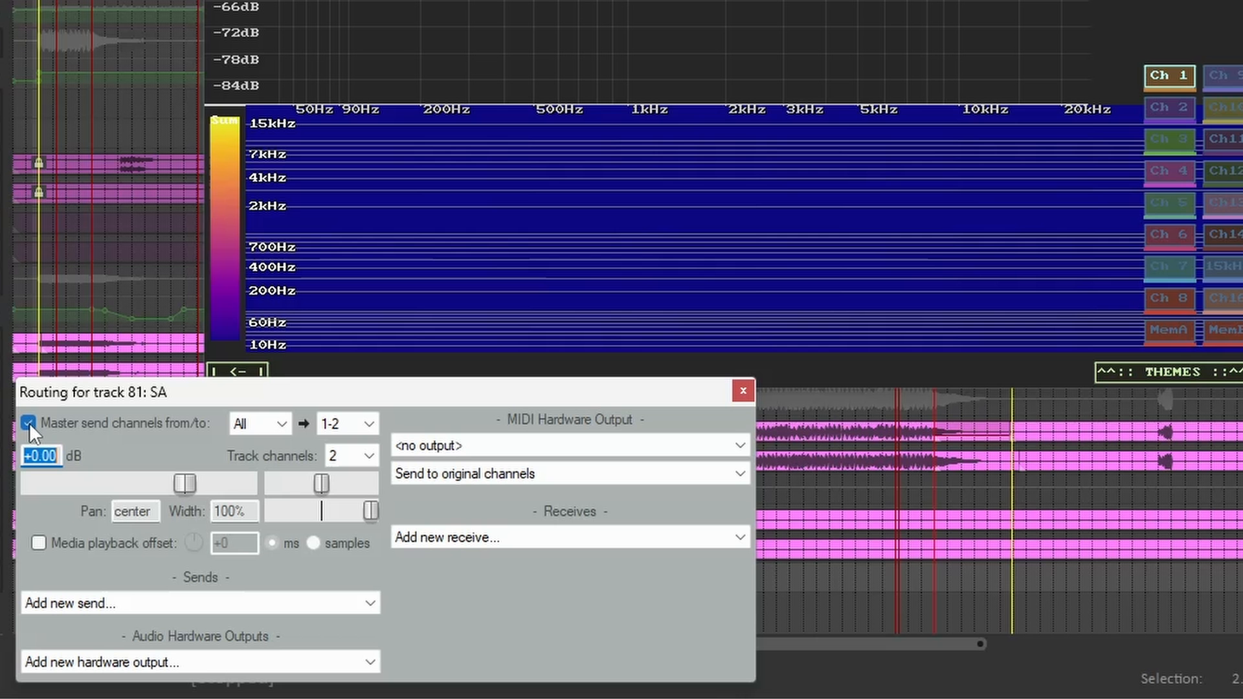
left_click(29, 422)
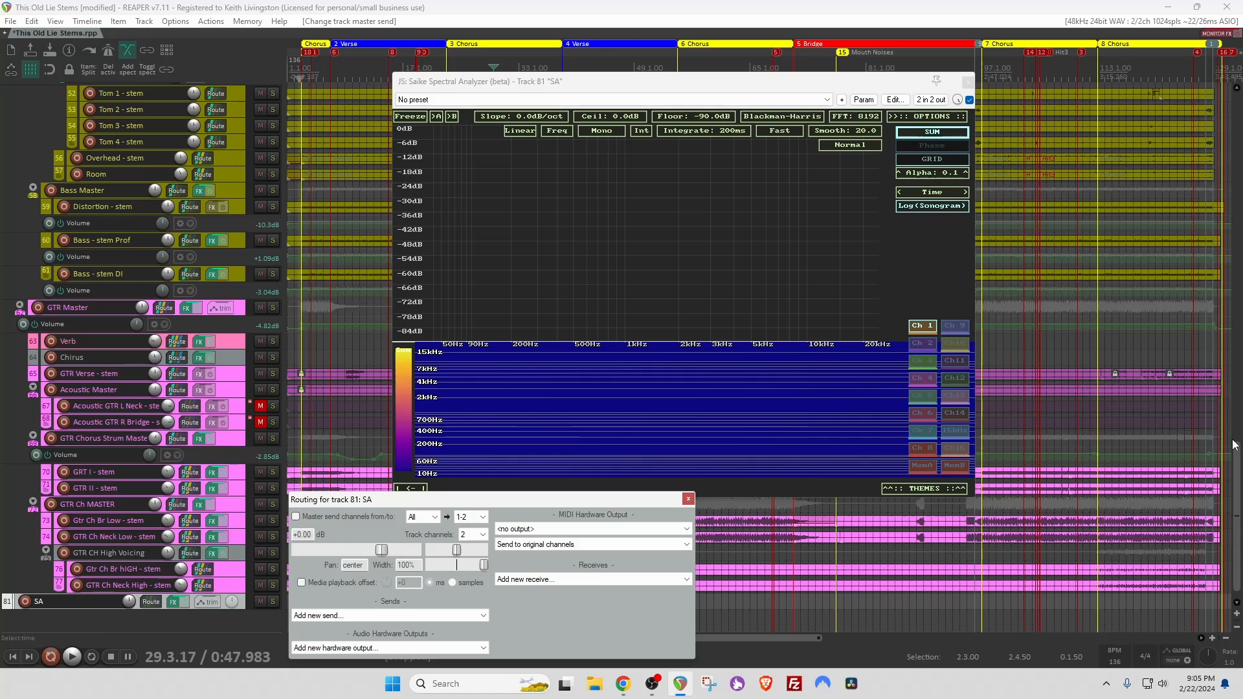
left_click_drag(1234, 445, 1233, 367)
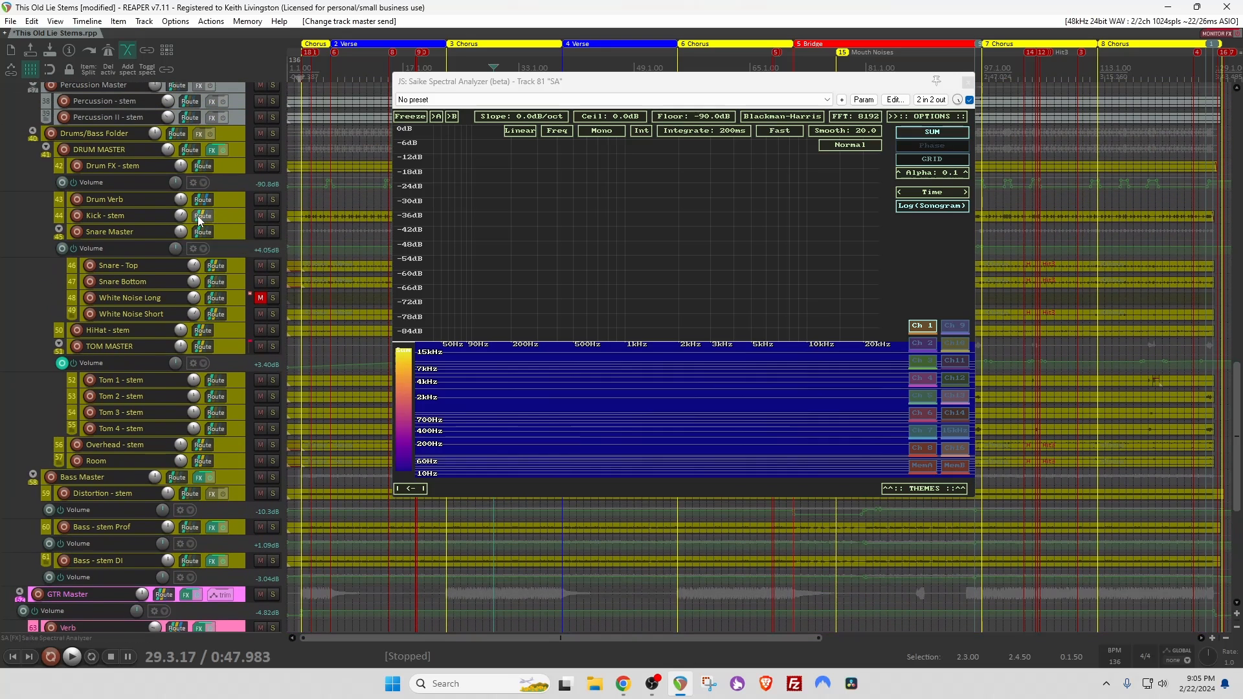
scroll(203, 219, "down", 10)
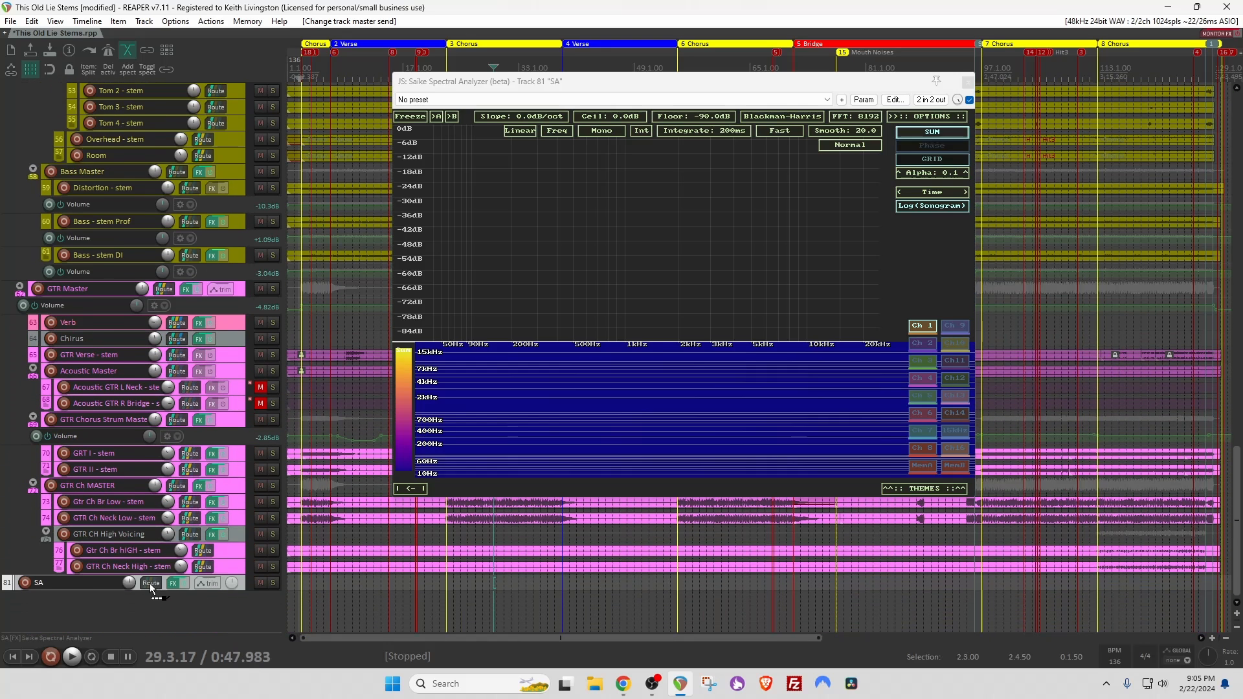
left_click_drag(150, 584, 149, 584)
left_click_drag(267, 593, 324, 361)
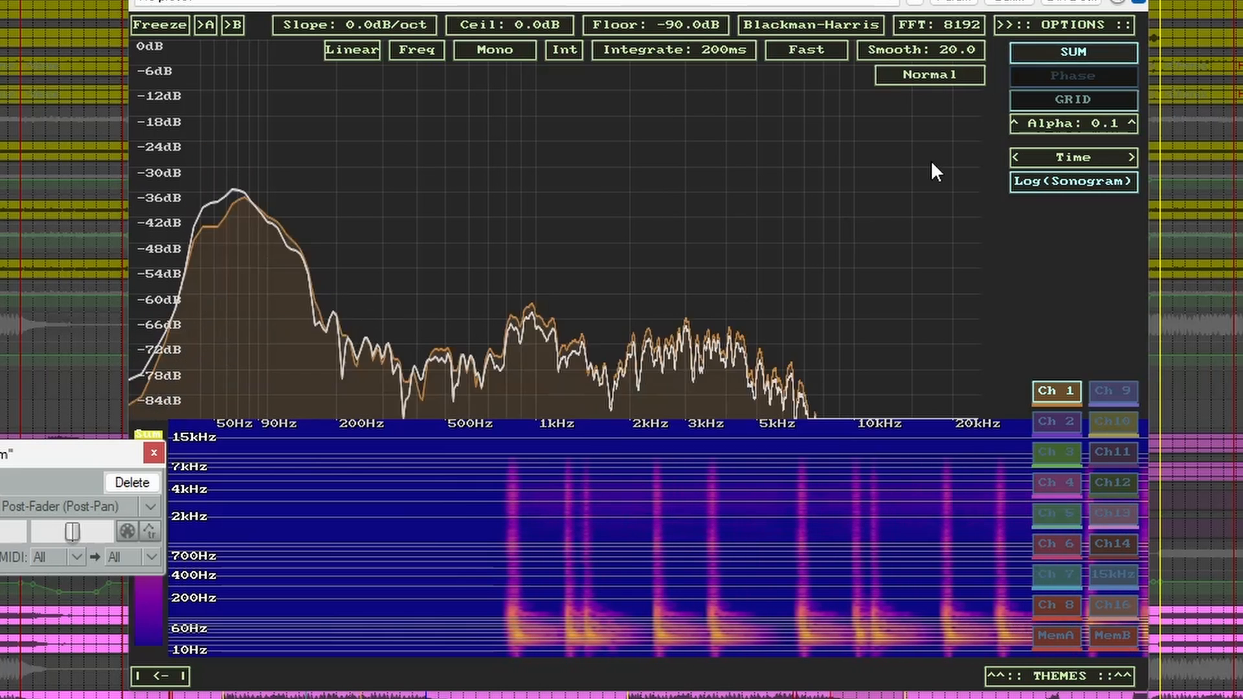
Switch off the SUM curve in the spectral analyzer, leaving only the channel curve displayed.
left_click(1058, 50)
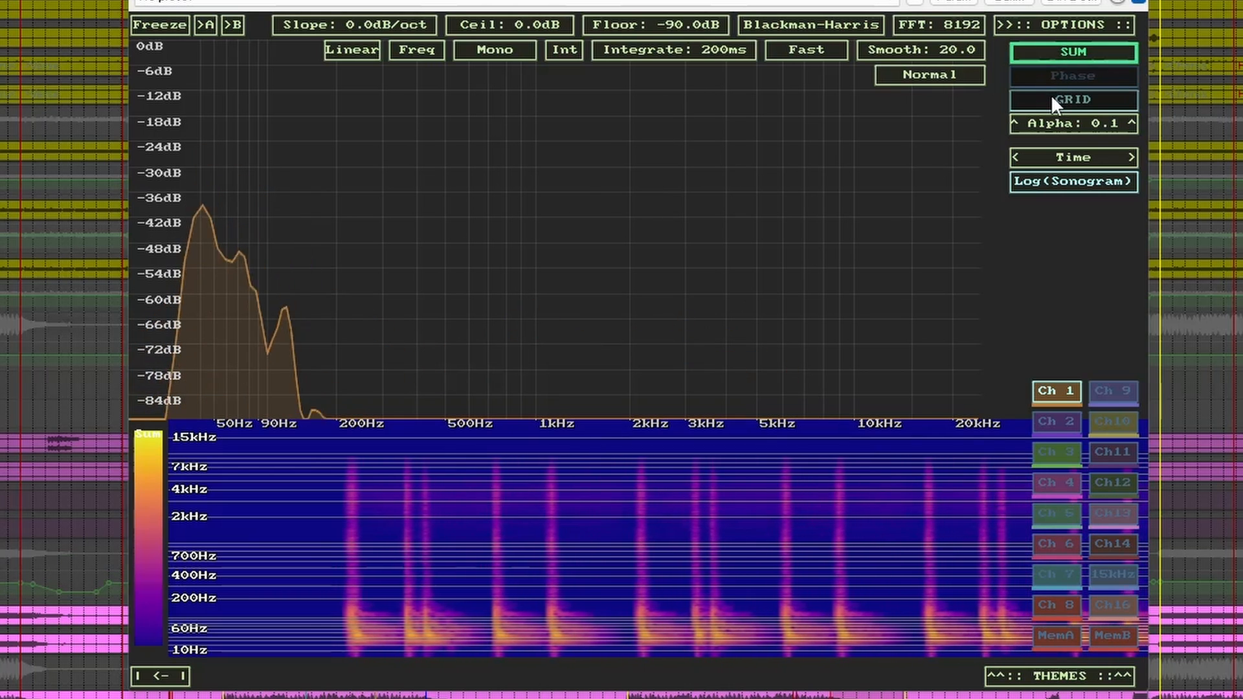
left_click(1050, 53)
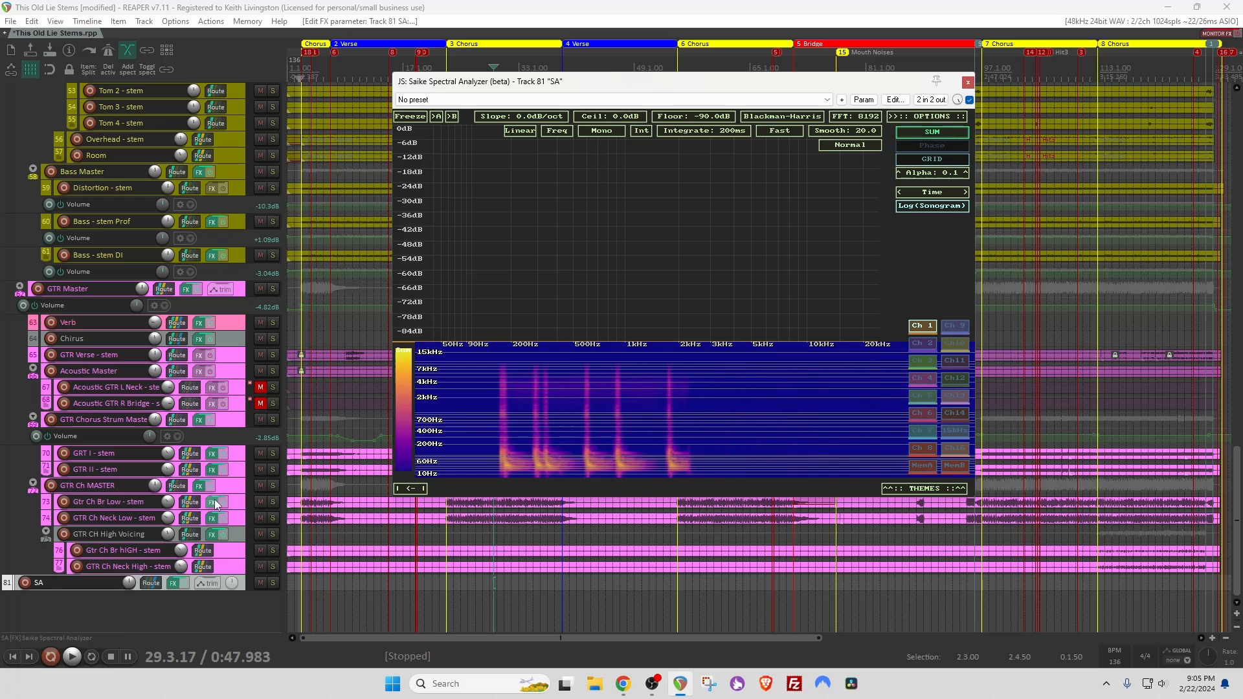
Add a receive from track 58, Bass Master, in the SA track's routing.
left_click(151, 582)
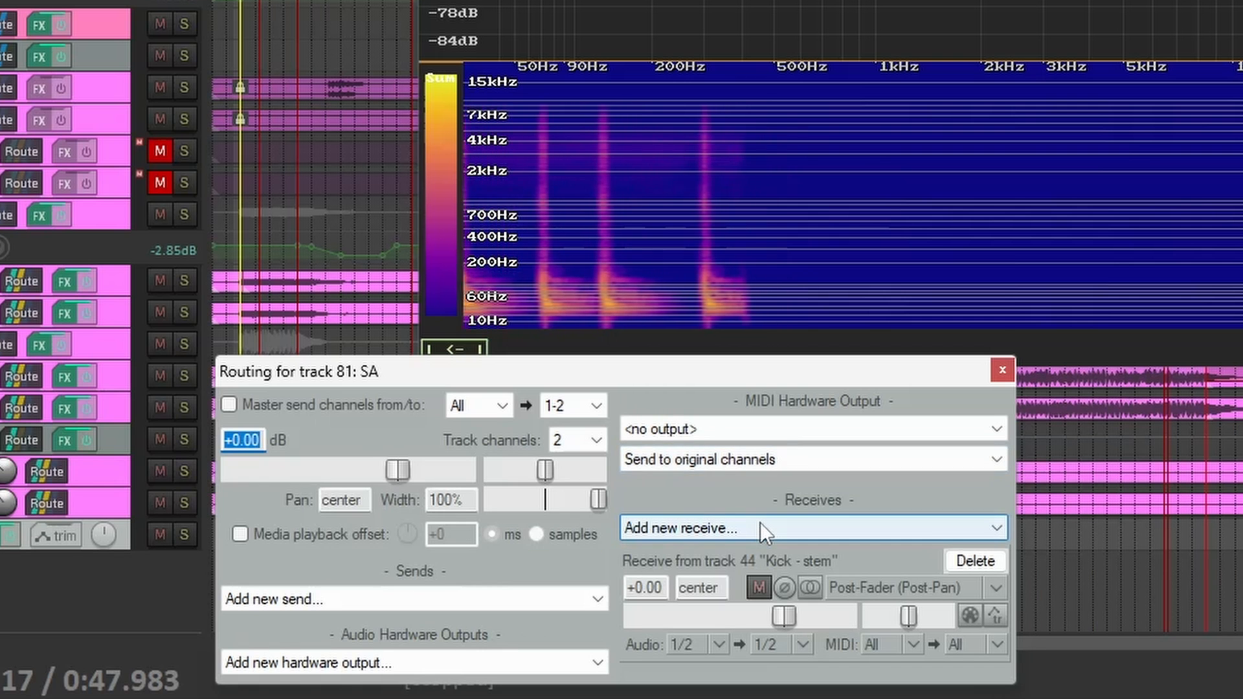
left_click(568, 579)
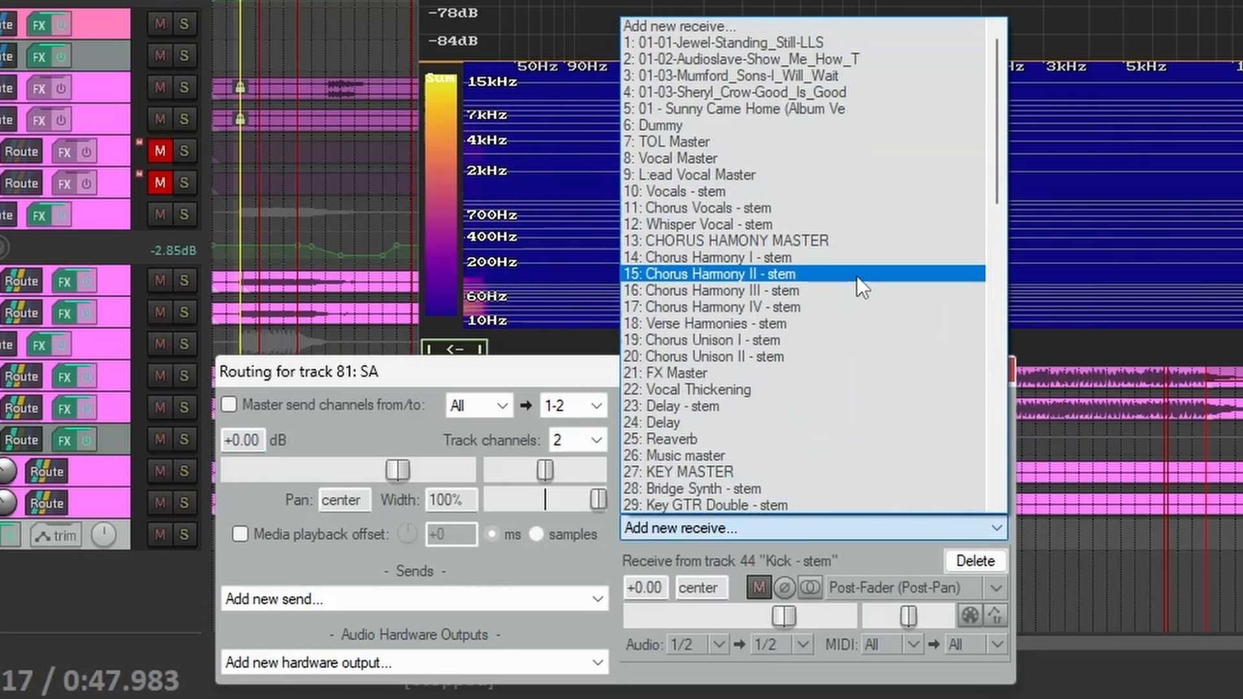
scroll(855, 276, "down", 8)
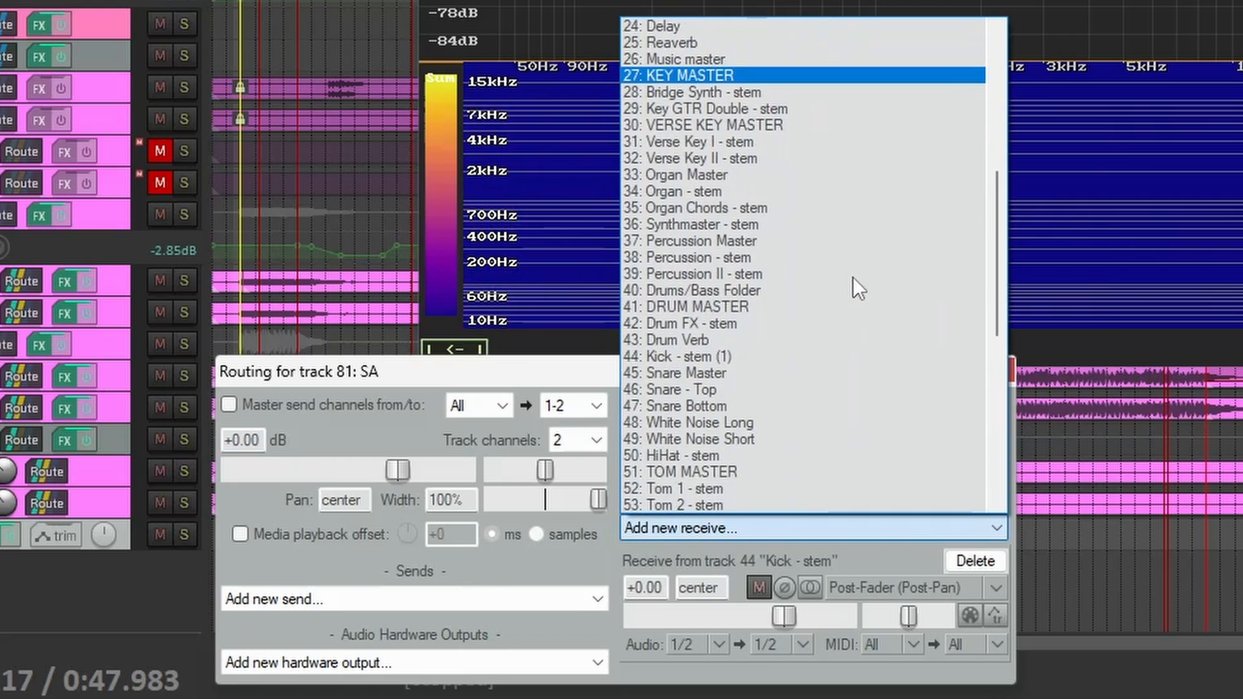
scroll(852, 288, "down", 4)
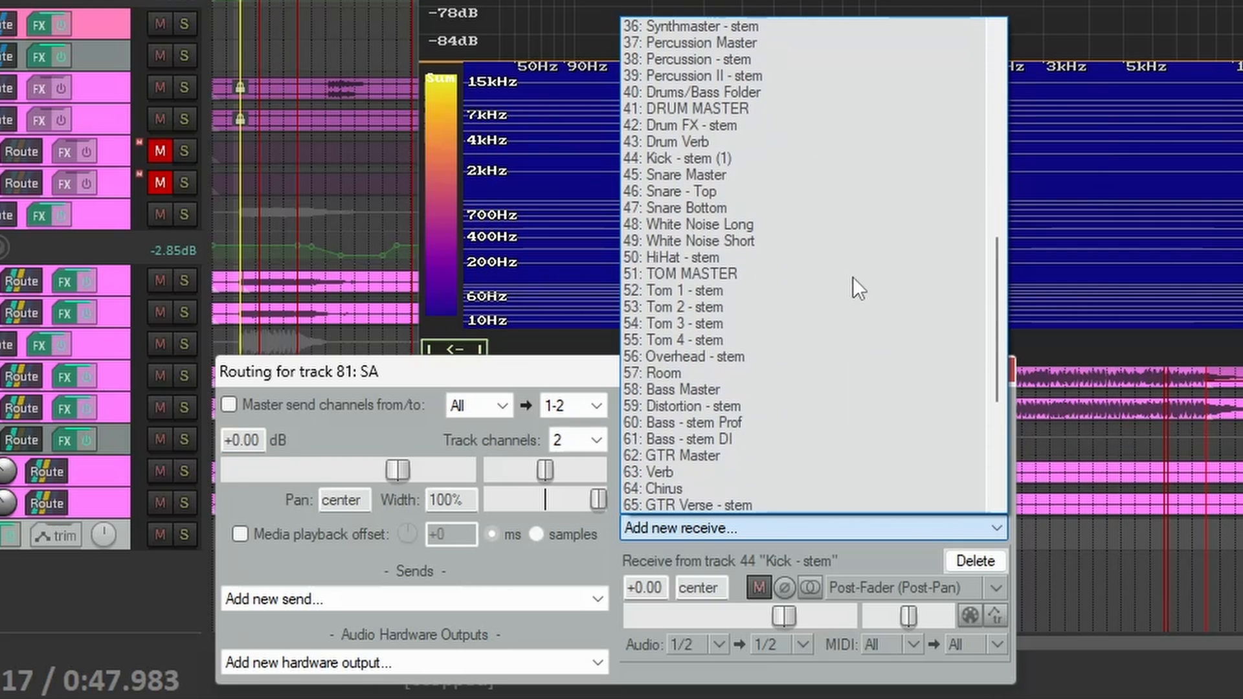
left_click(693, 391)
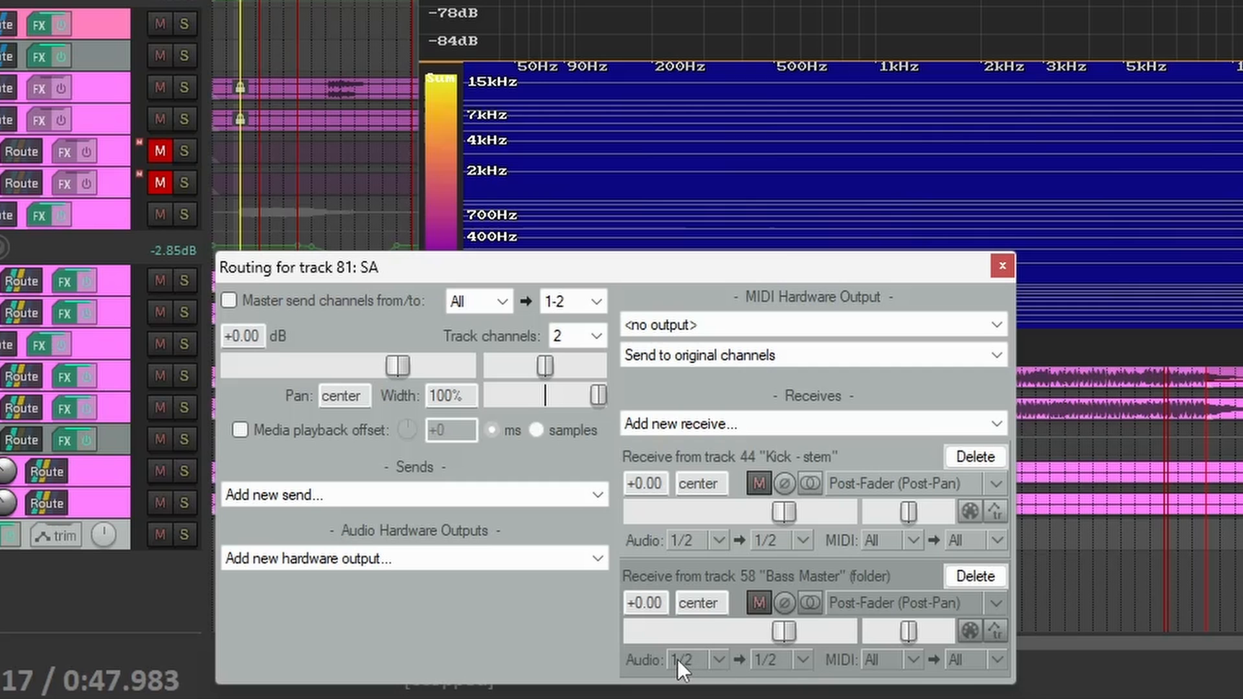
Route the Bass Master receive's audio to new channels 3/4 on the SA track and close the routing window.
left_click(803, 660)
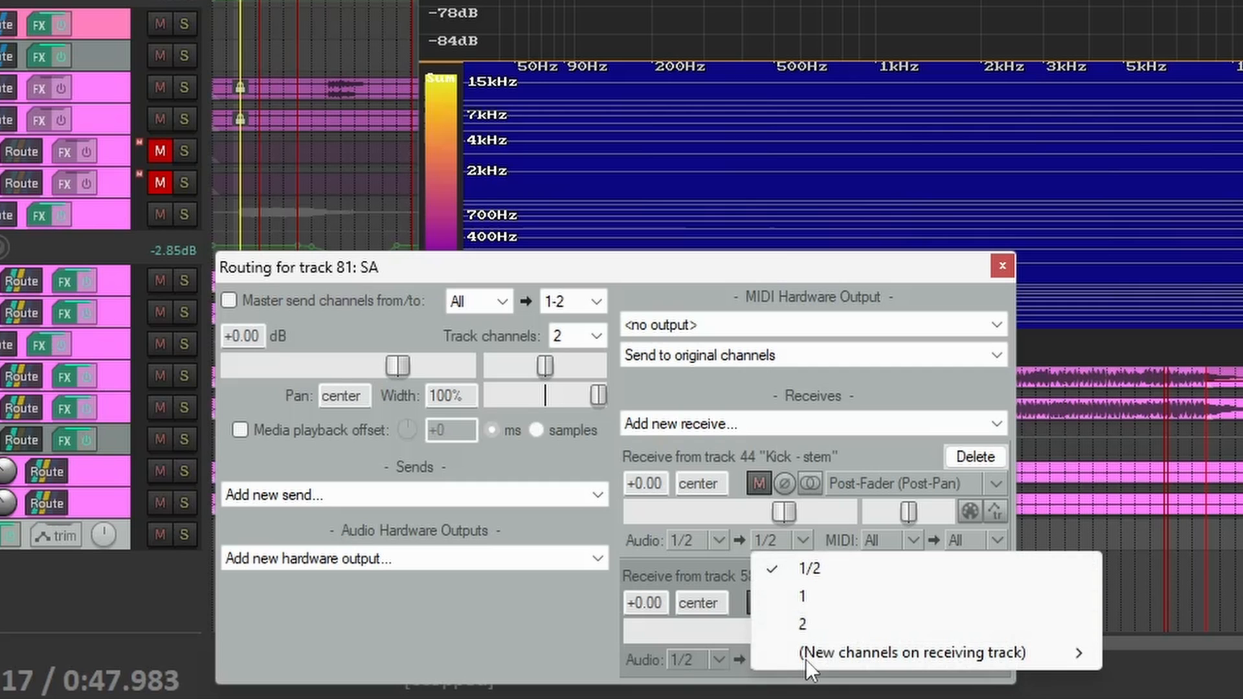
mouse_move(910, 660)
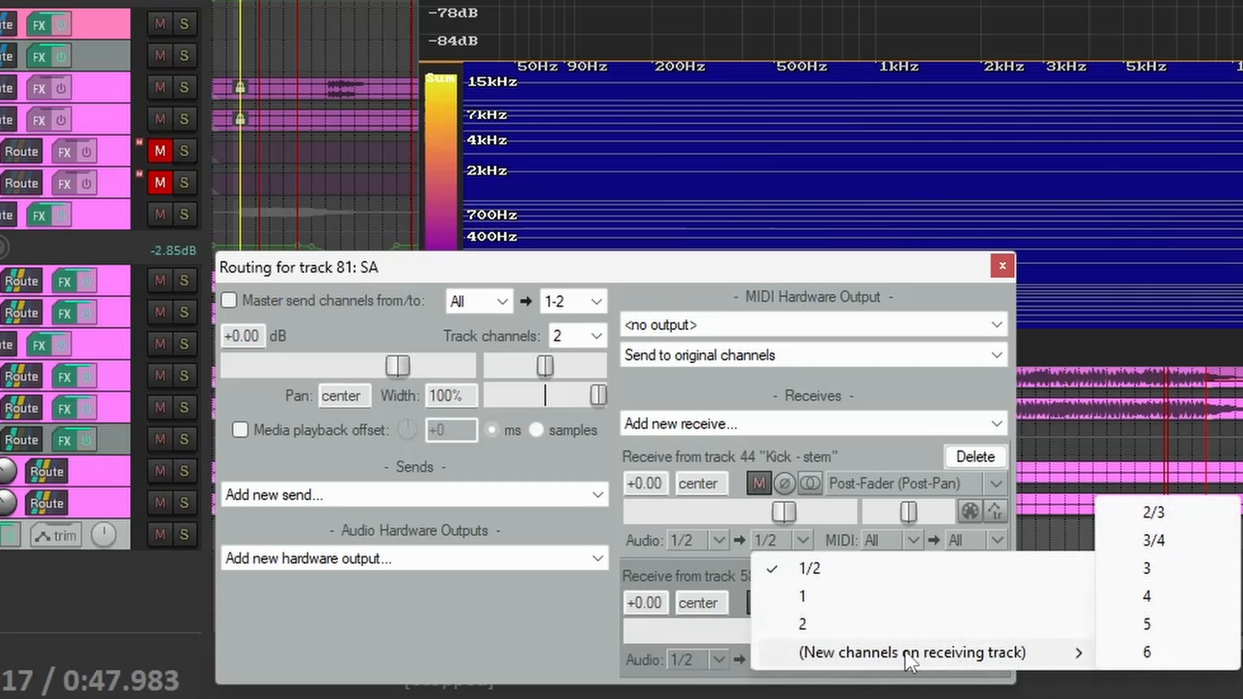
left_click(1168, 543)
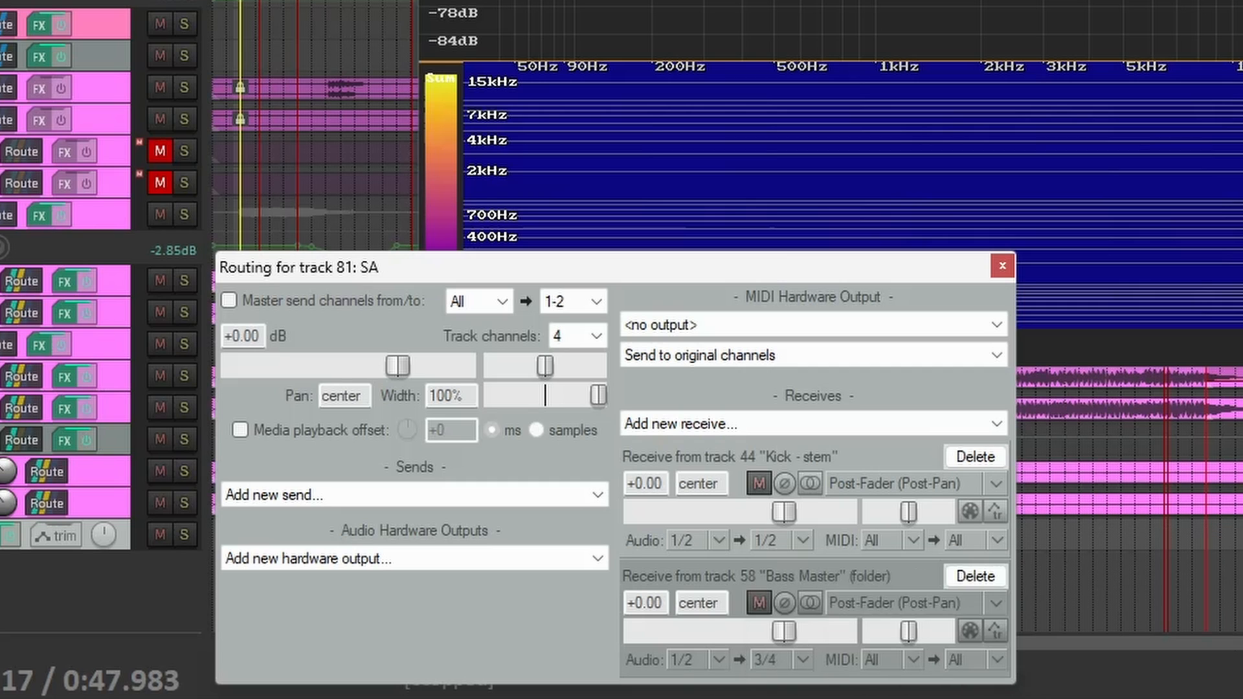
left_click(1012, 266)
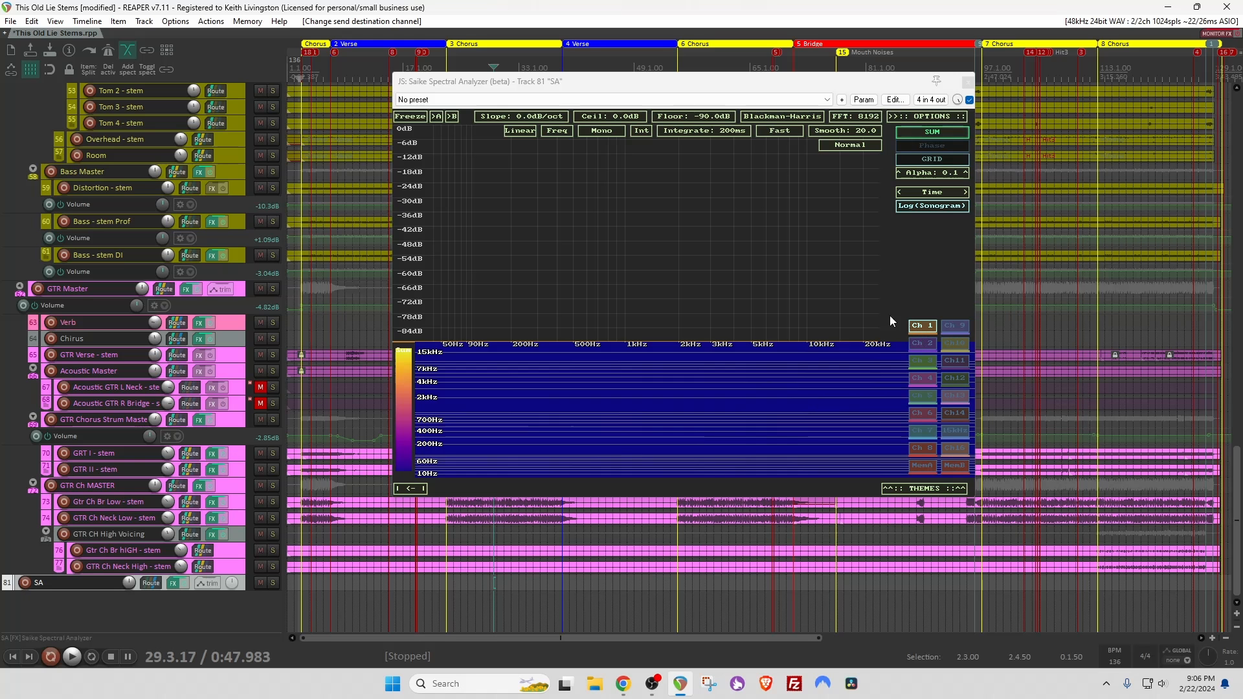
Start playback and enable the Ch 2 curve in the spectral analyzer.
key("space")
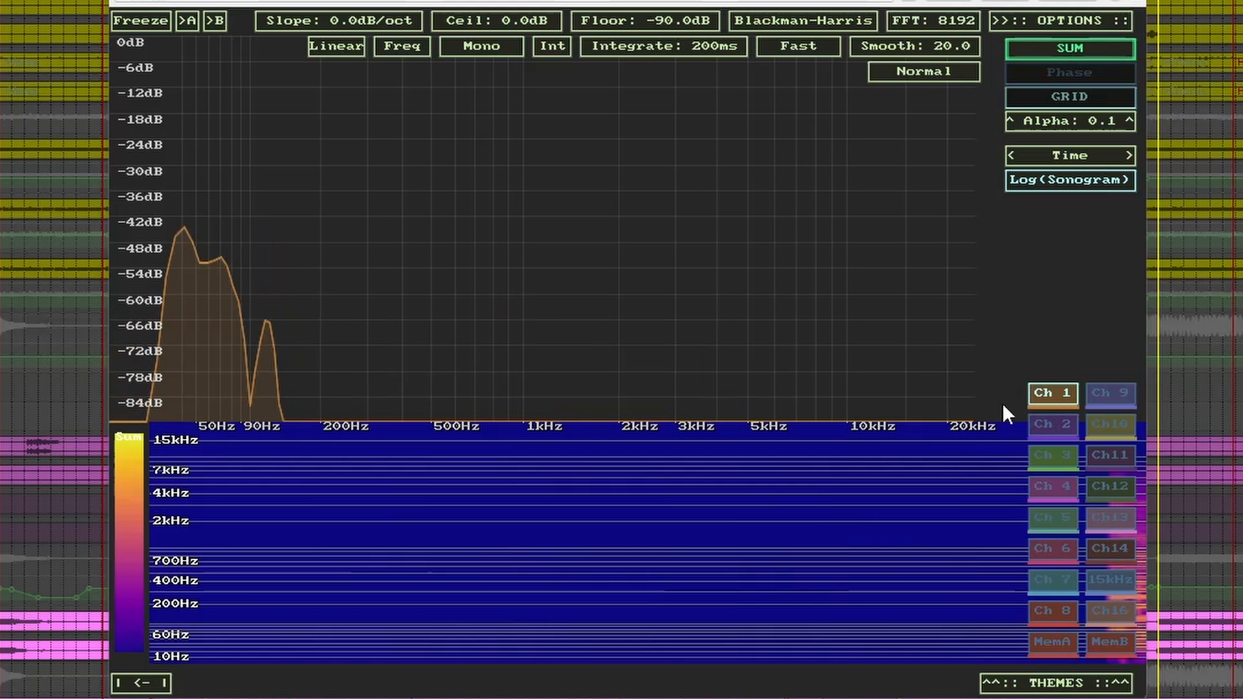
left_click(1042, 424)
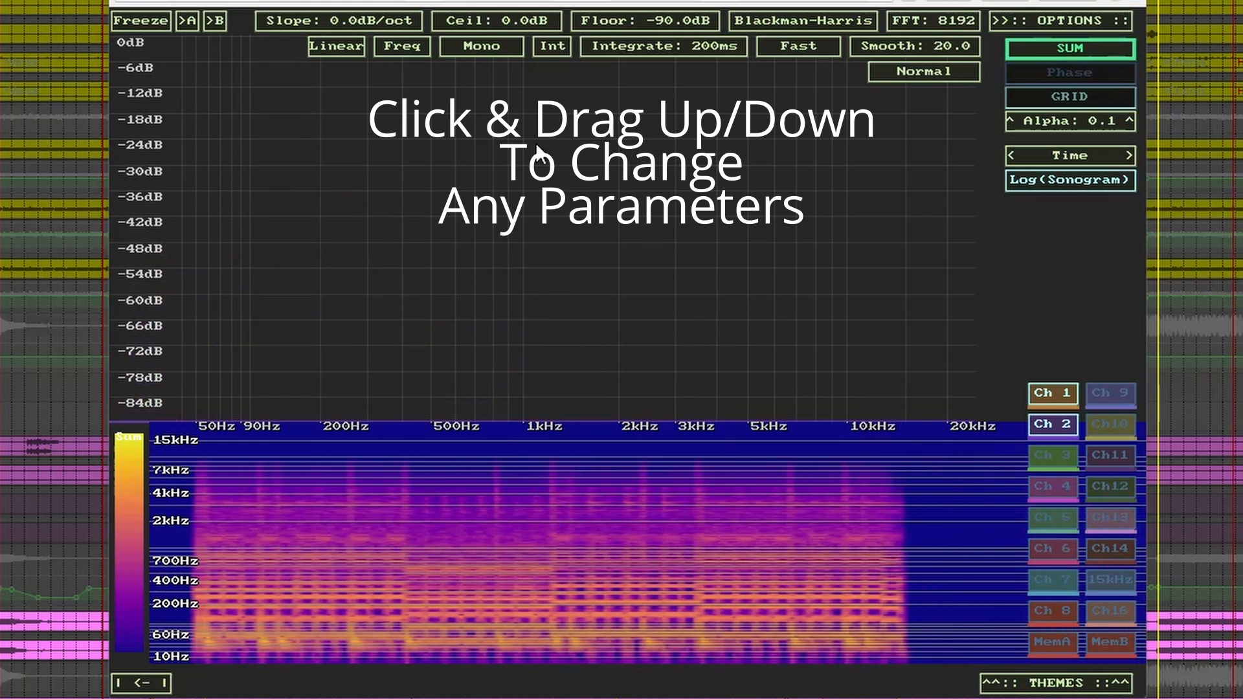
Set the analyzer's slope to 3.0dB/oct, smoothing to 80.0 and integration time to 1375ms.
left_click_drag(403, 10, 387, 2)
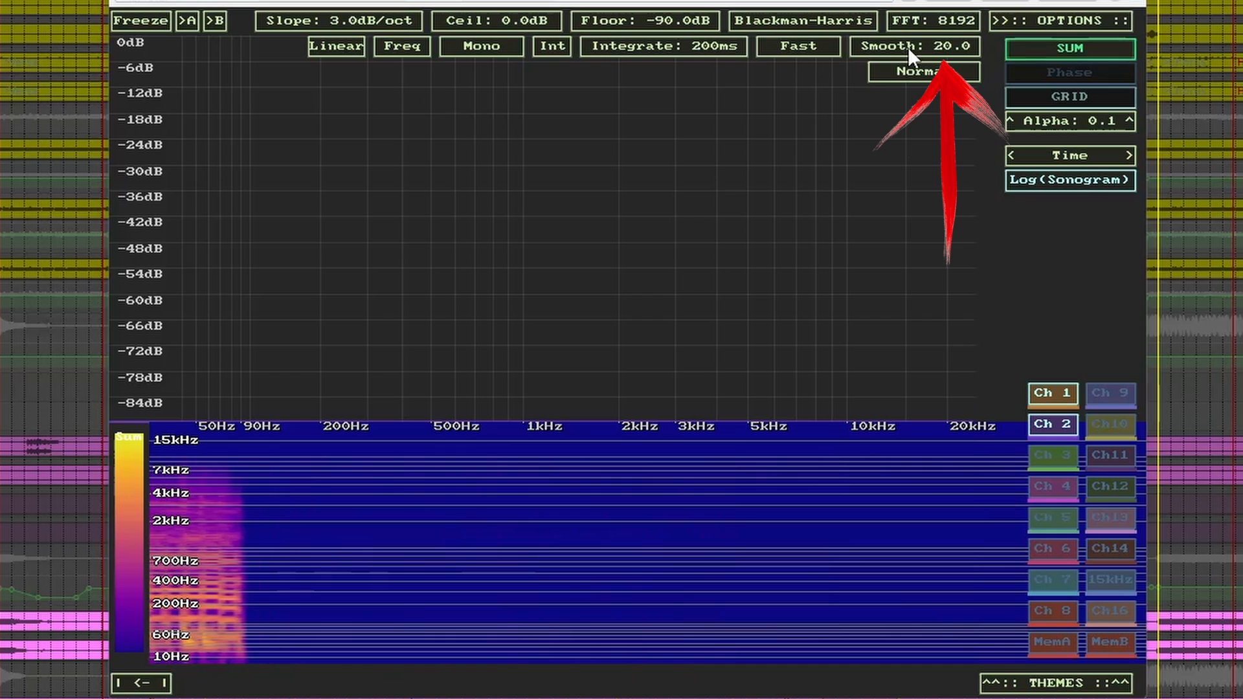
left_click_drag(908, 47, 905, 6)
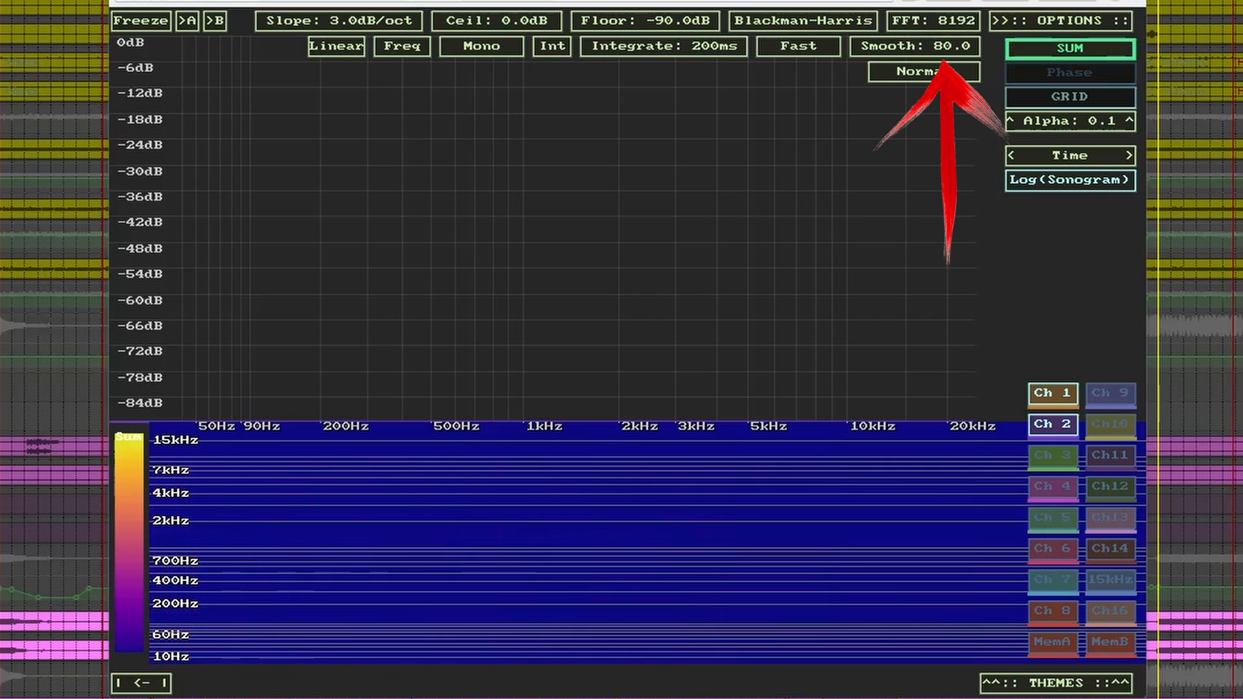
left_click_drag(694, 44, 695, 9)
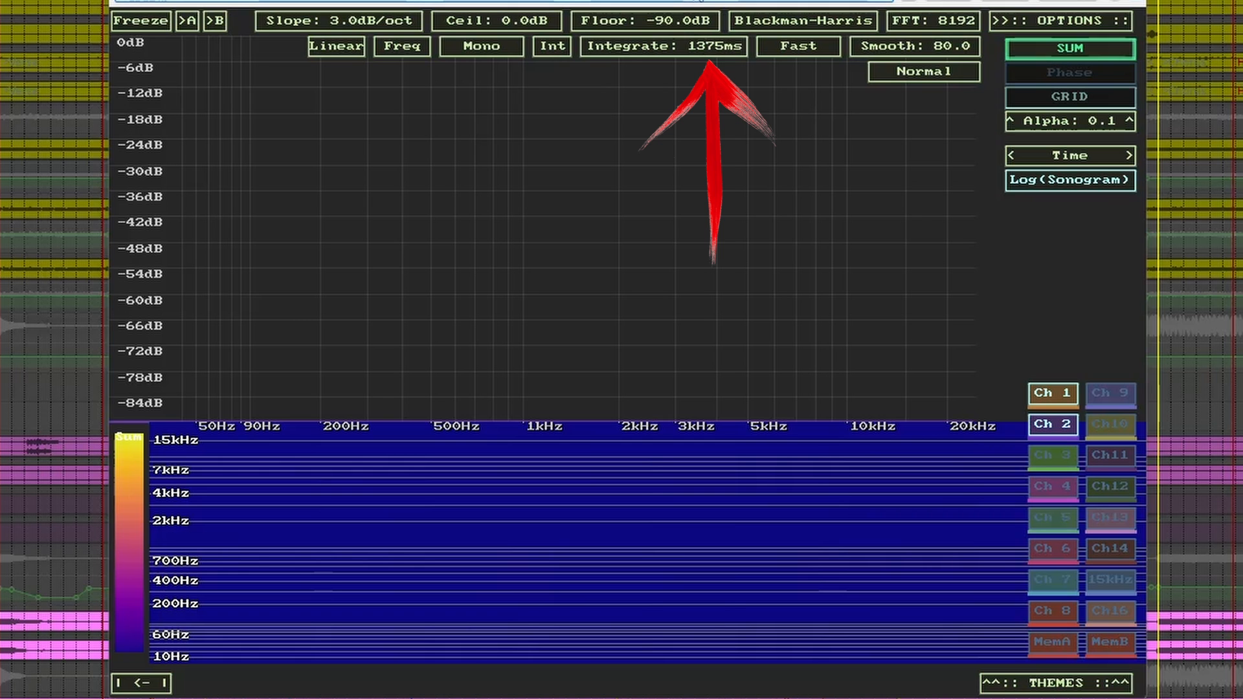
Play the song and compare the Ch 1 and Ch 2 curves individually, restore both curves, and close the analyzer window.
key("space")
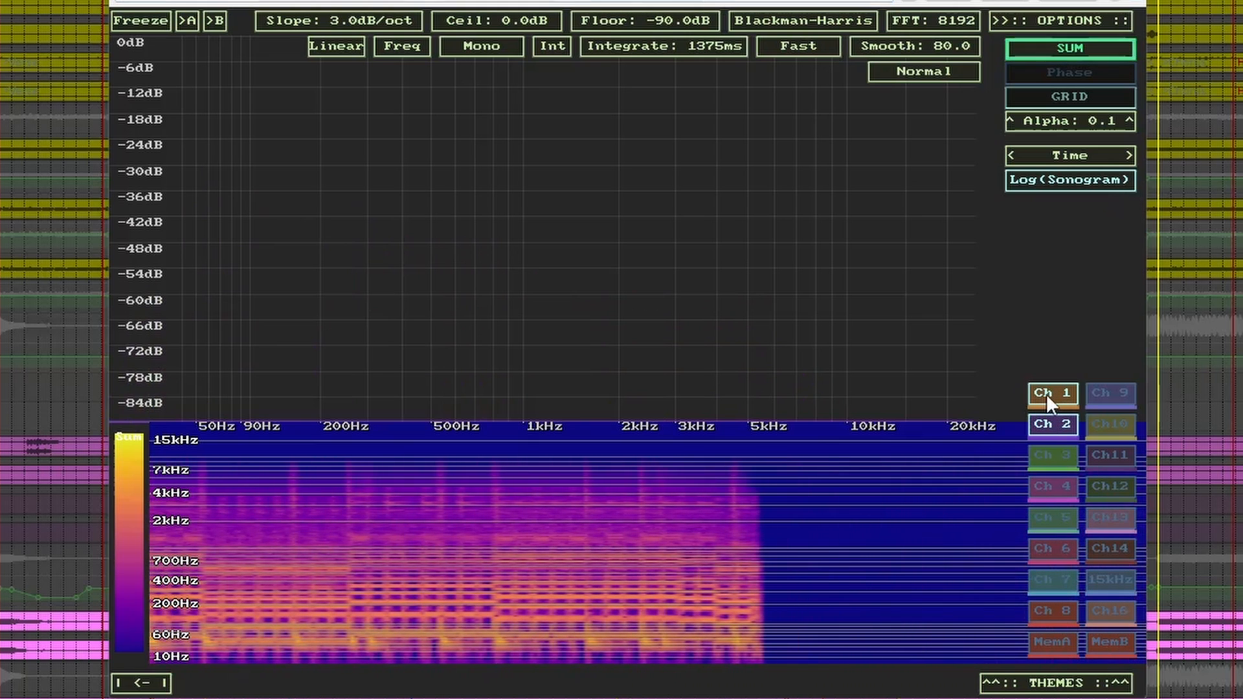
key("space")
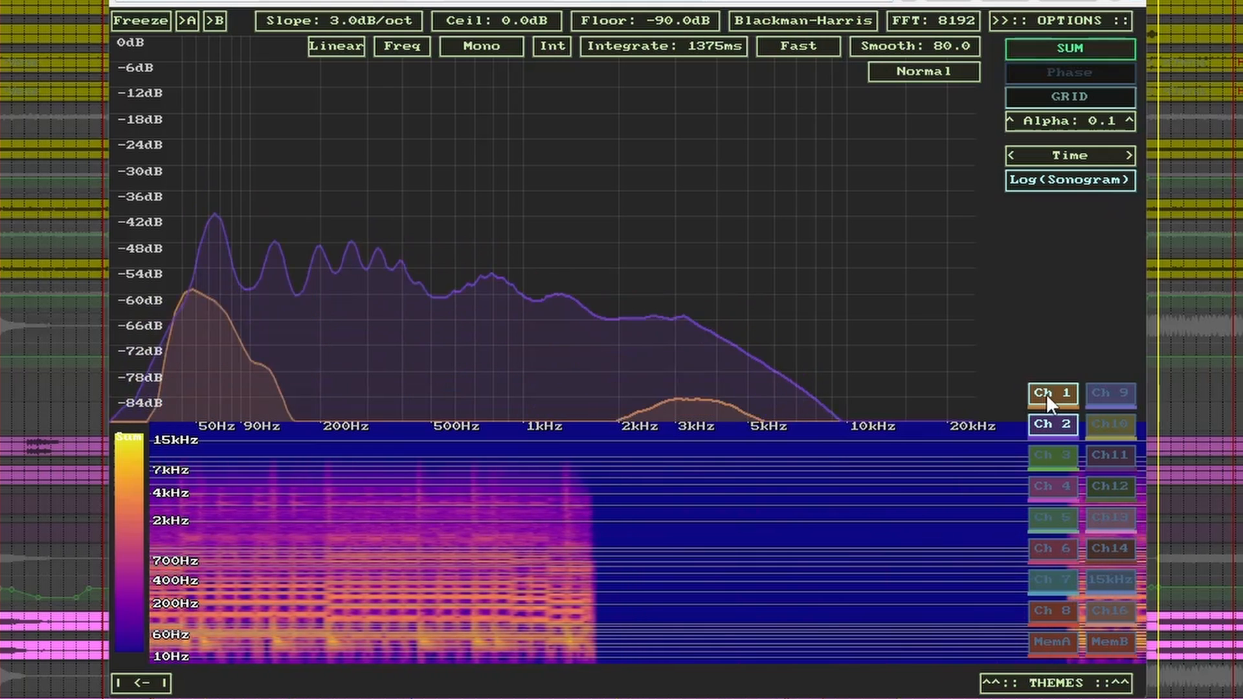
left_click(1046, 394)
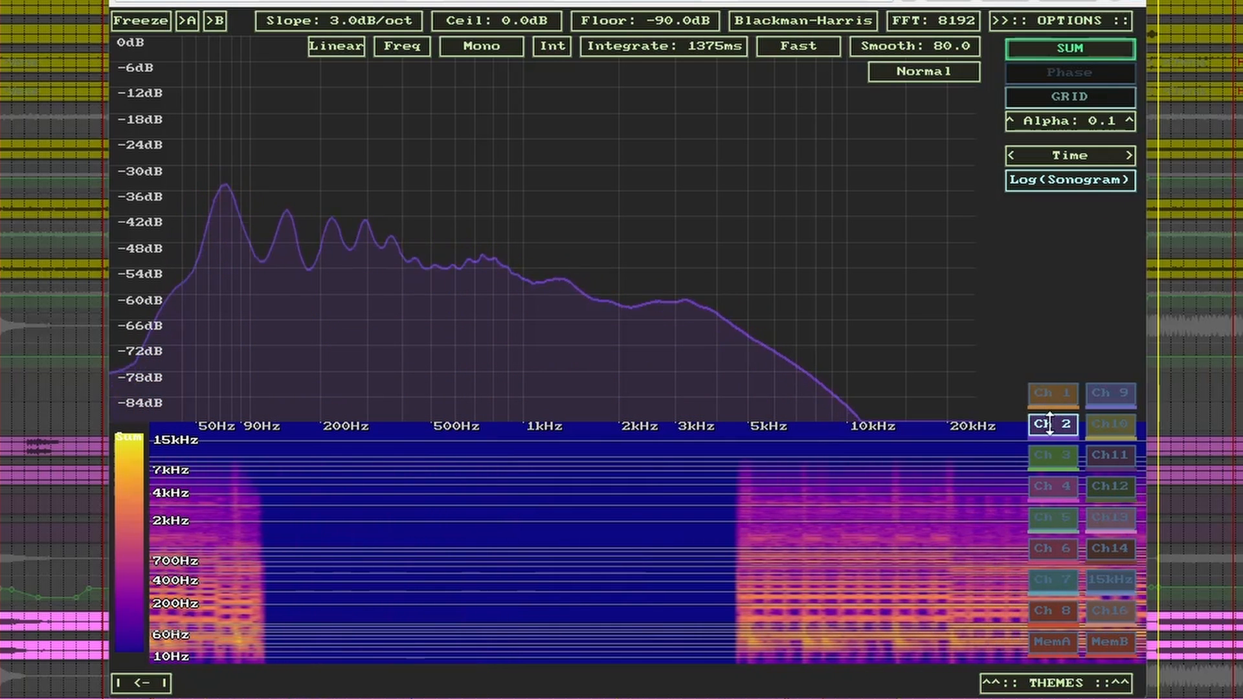
left_click(1050, 423)
left_click(1051, 396)
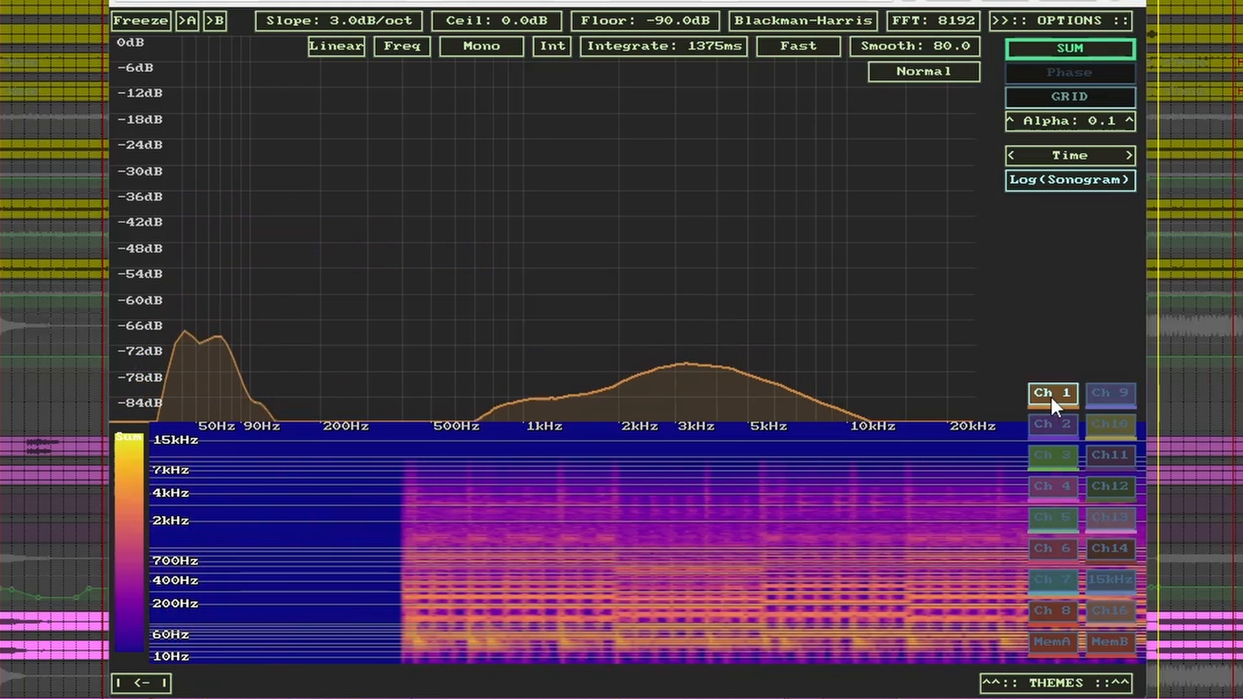
left_click(1055, 423)
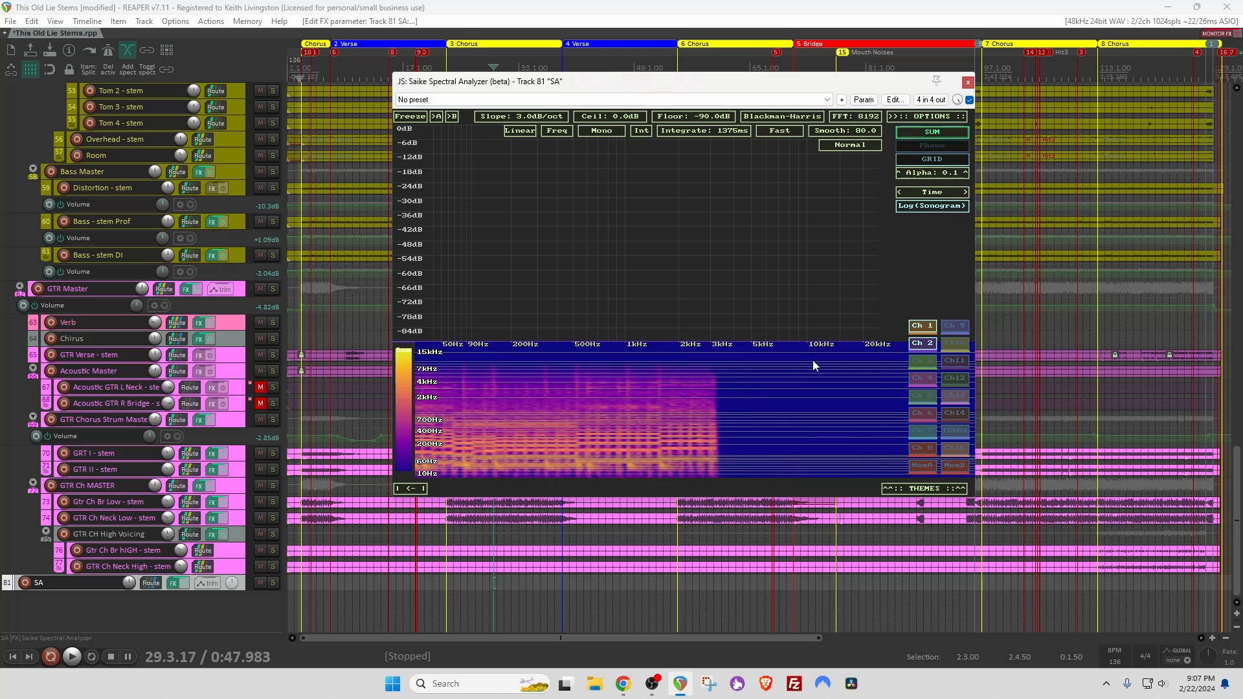
left_click(969, 82)
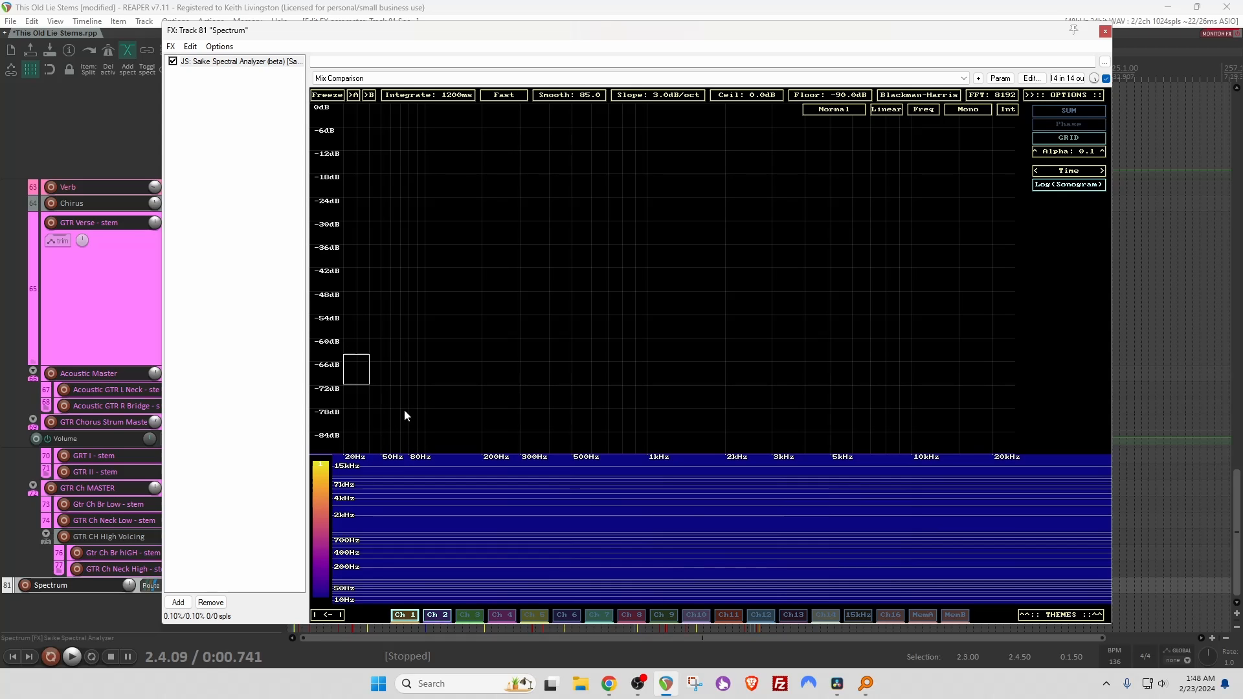
Zoom the frequency axis to about 400 Hz and below, freeze and unfreeze the kick and bass curves during playback, and reset the zoom.
left_click_drag(465, 447, 555, 472)
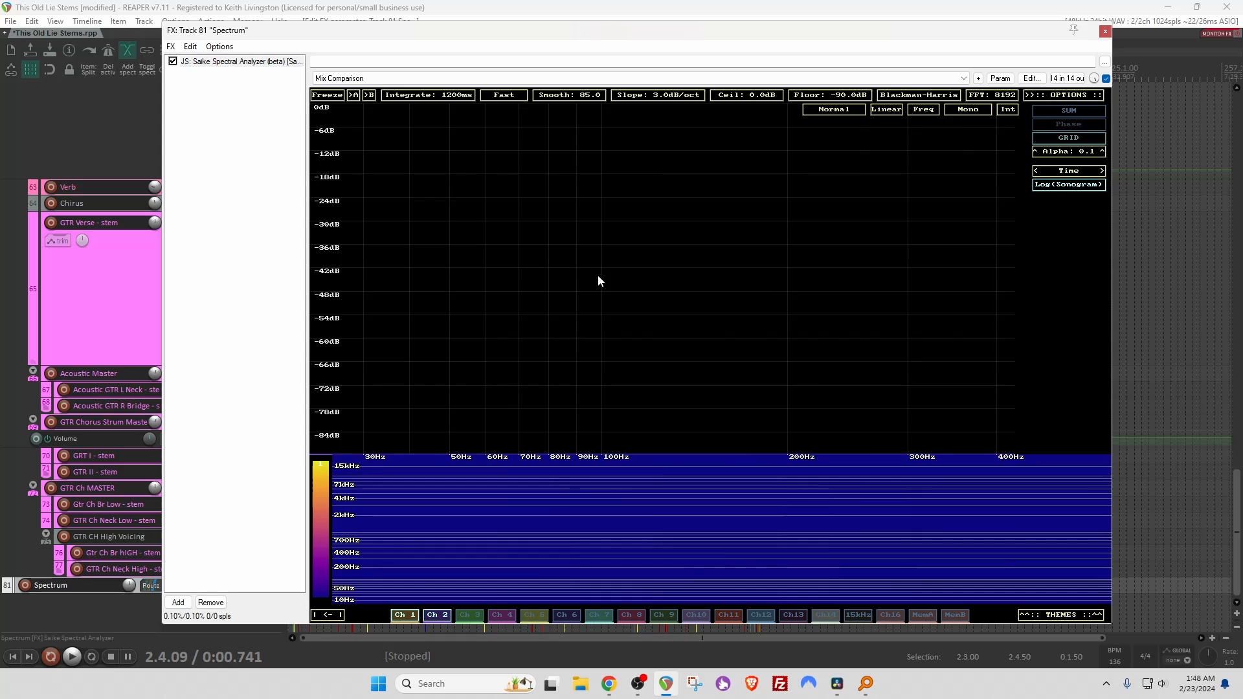
left_click(328, 96)
key("space")
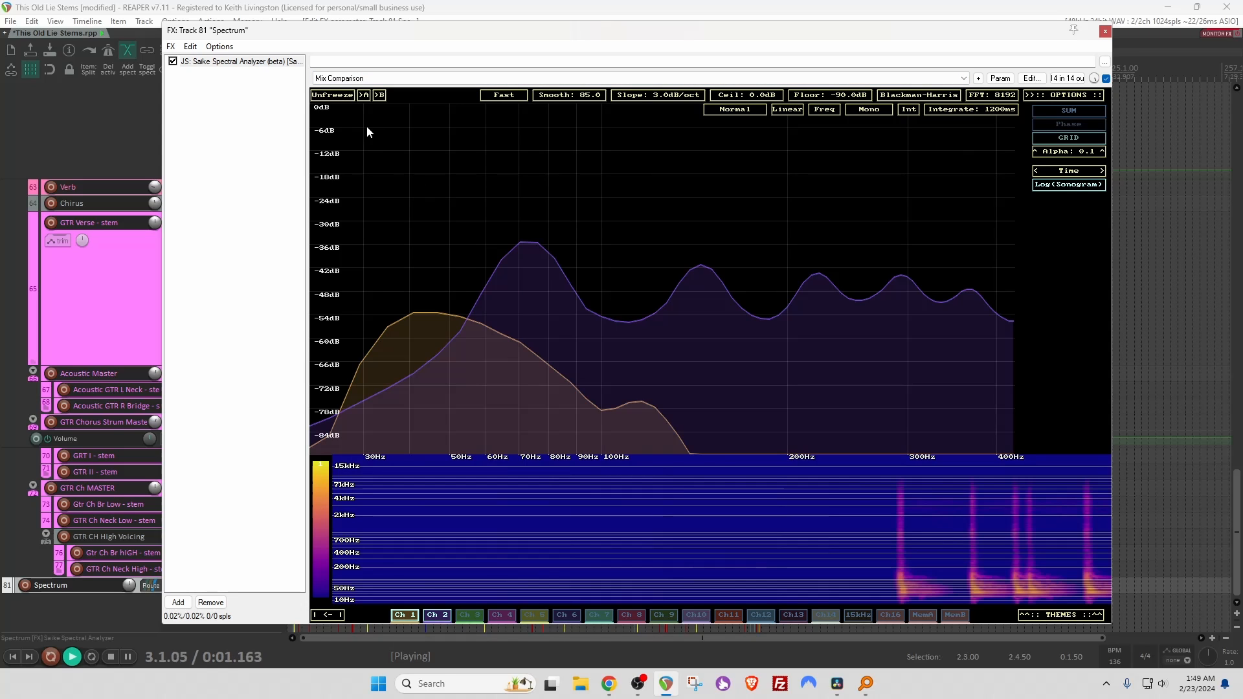
left_click(340, 100)
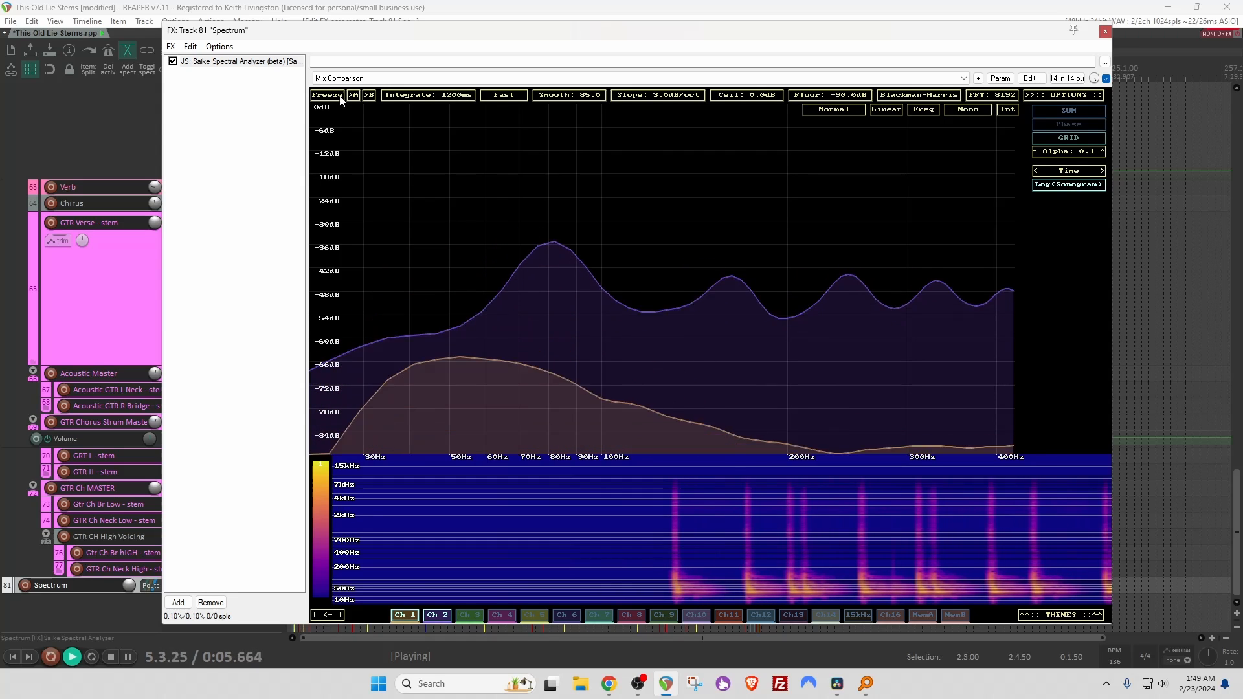
left_click(340, 96)
key("space")
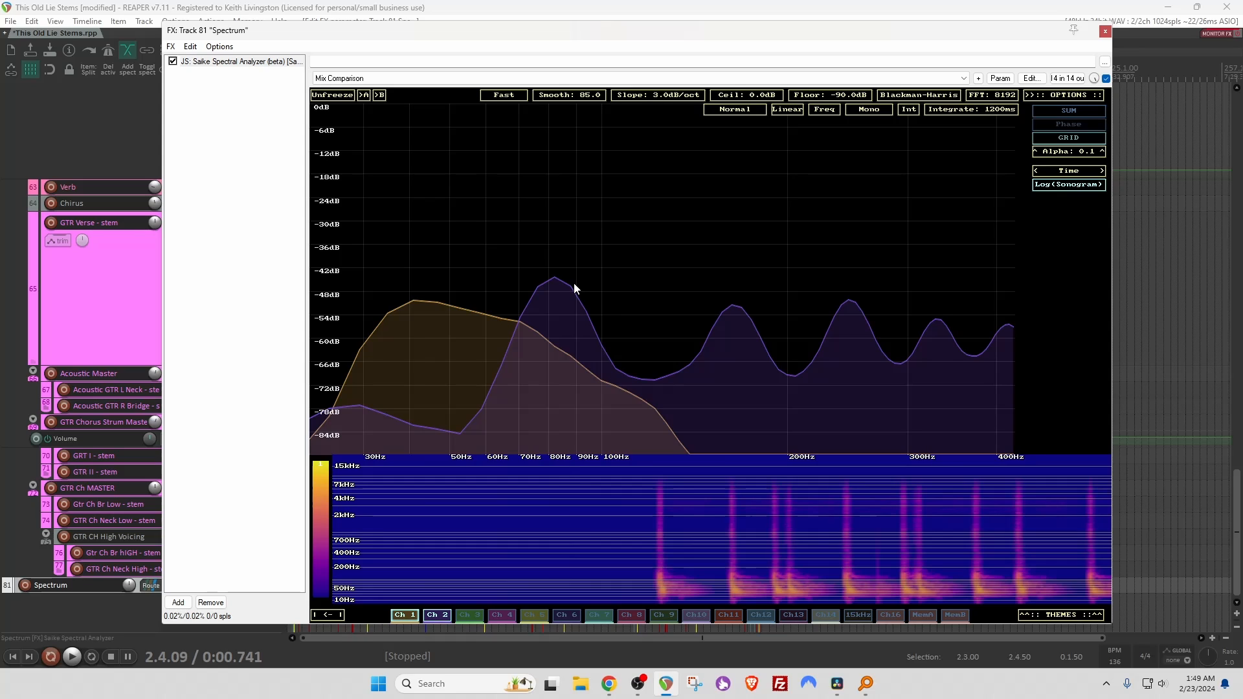
left_click(331, 96)
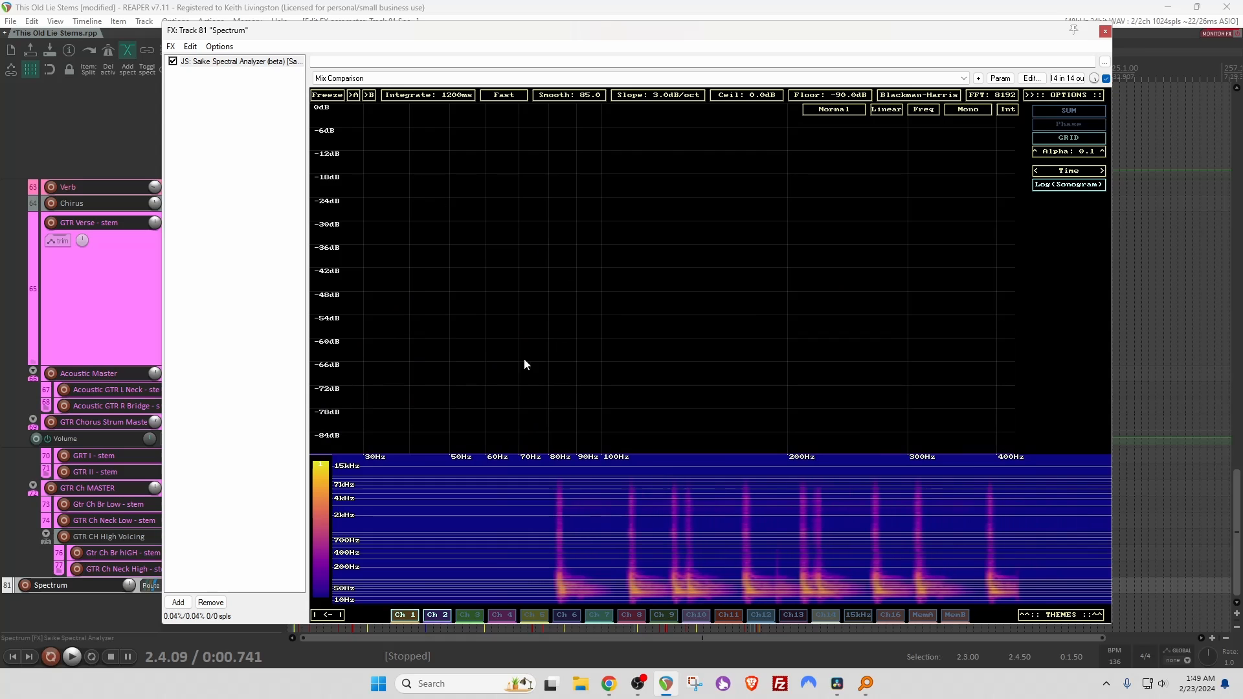
double_click(476, 223)
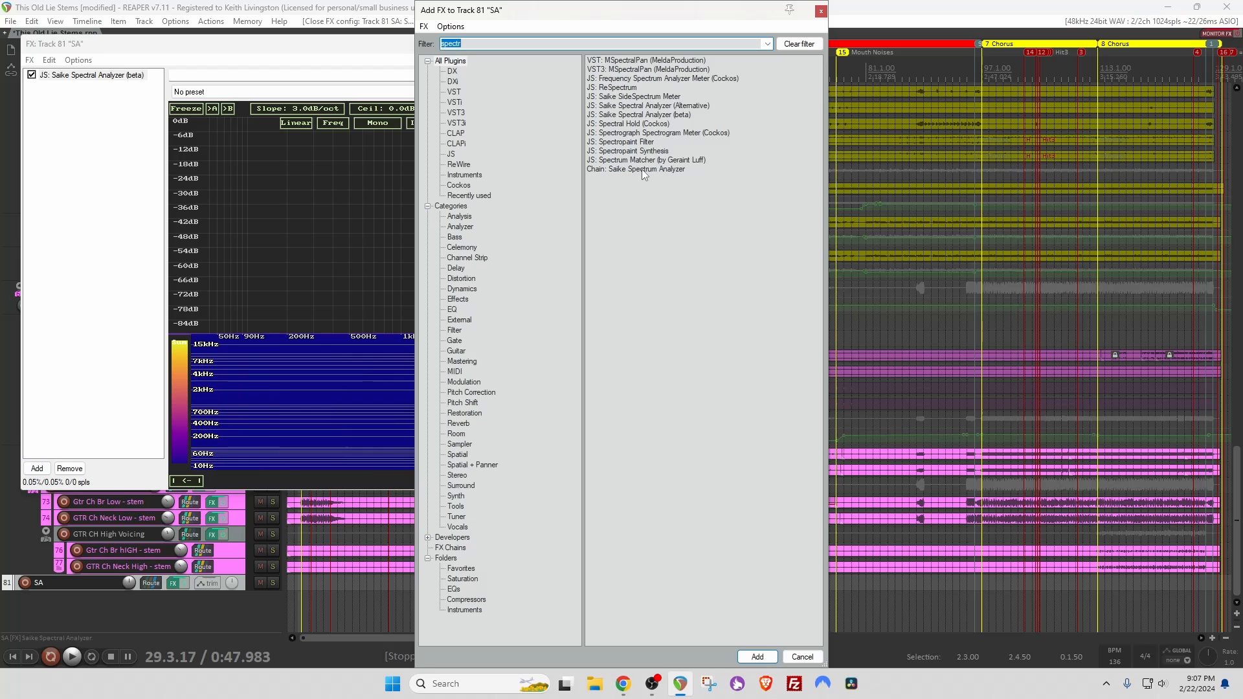
Add the Saike Spectrum Analyzer FX chain to the SA track, enable its Ch 2 curve during playback, and close the FX window.
double_click(642, 169)
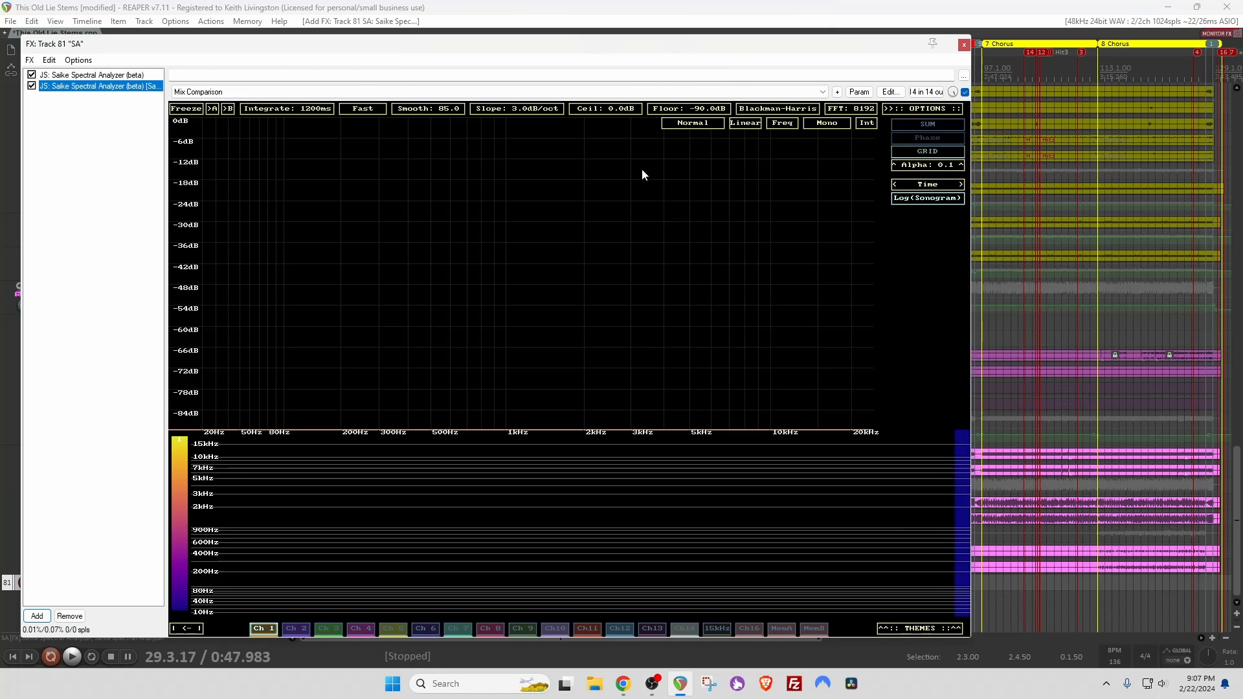
key("space")
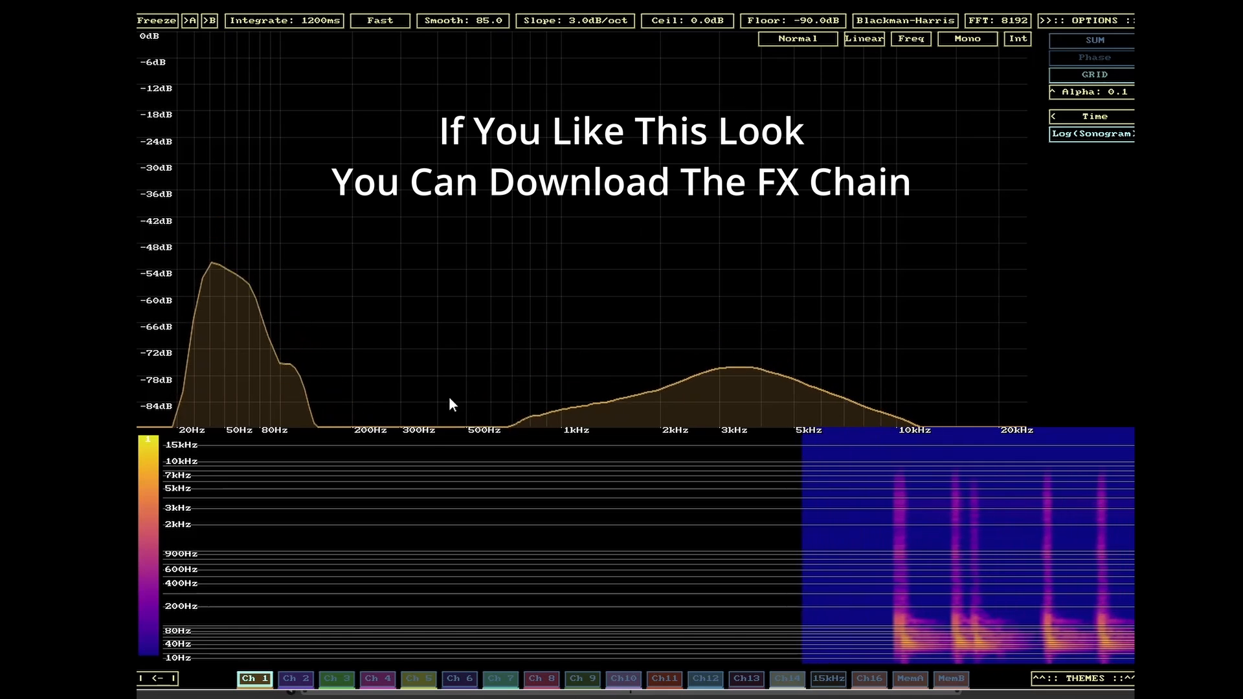
left_click(296, 678)
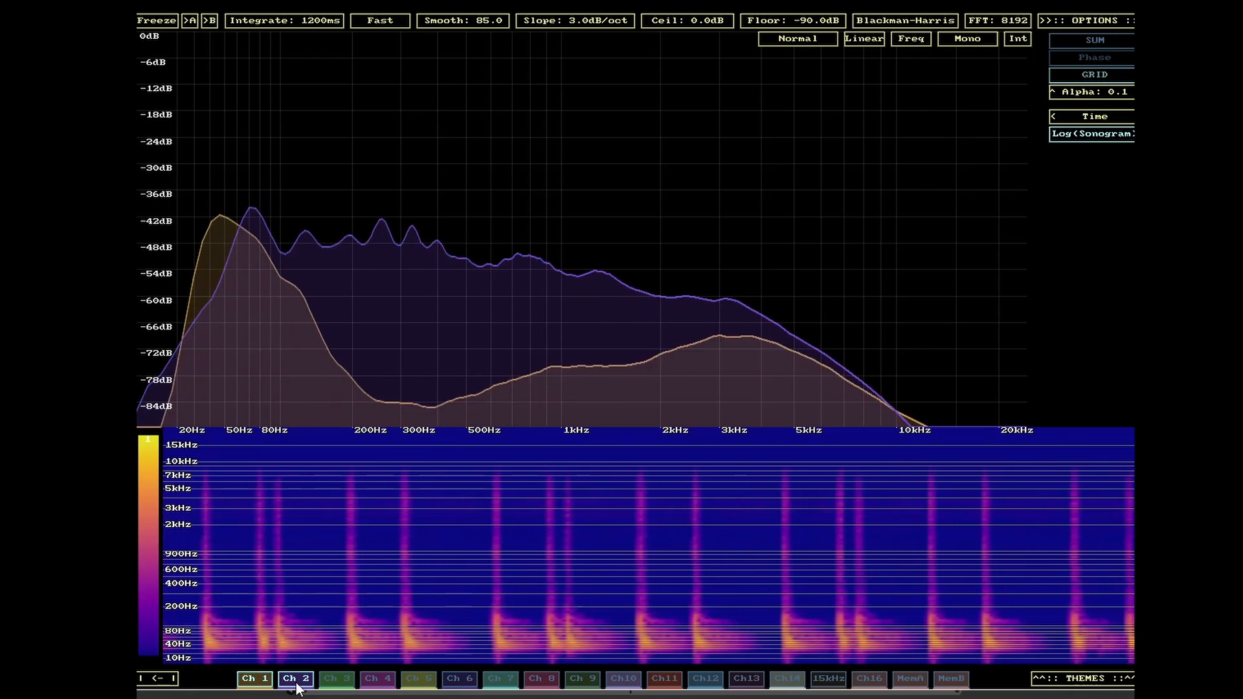
key("space")
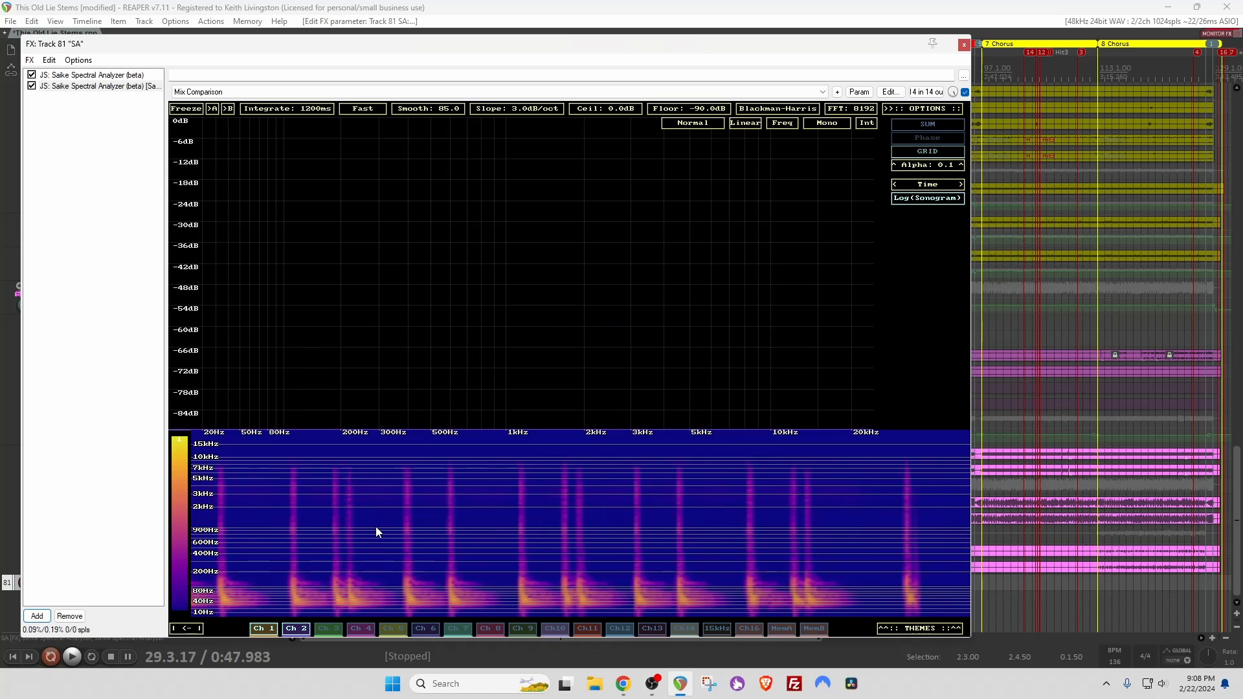
left_click(964, 44)
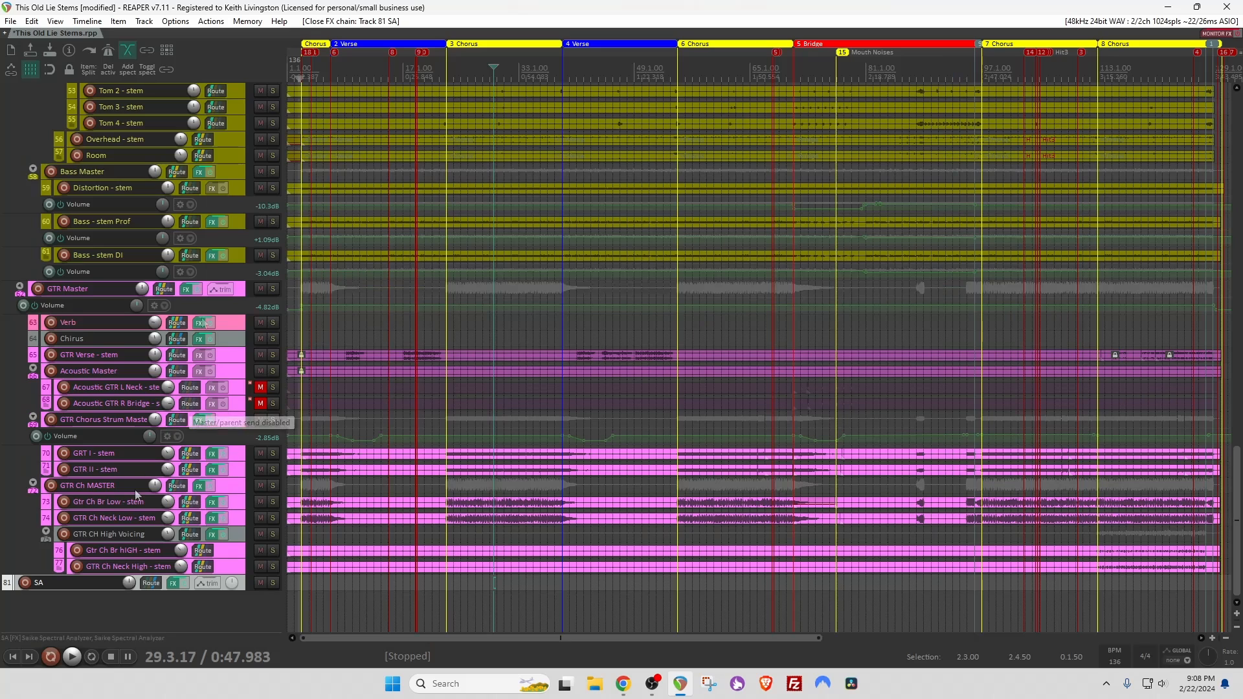
Create a send from the GTR Master track to the SA track and route its audio to channels 5/6.
mouse_move(170, 293)
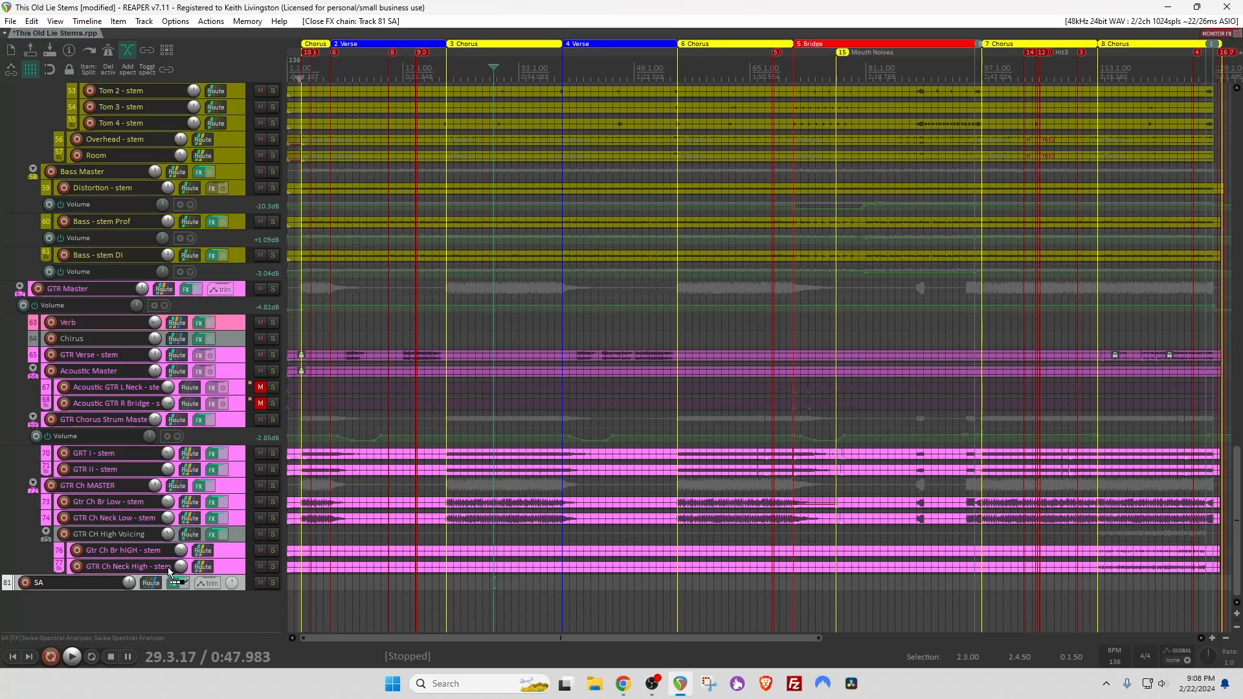
left_click_drag(149, 584, 527, 185)
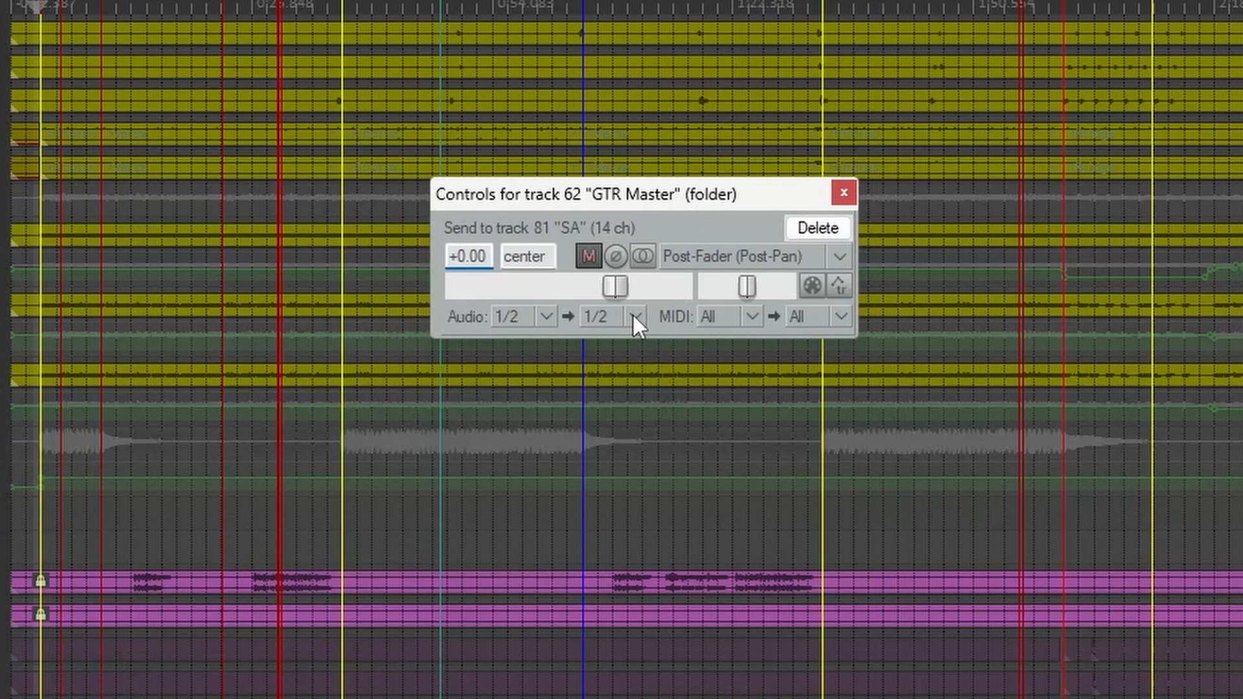
left_click(635, 317)
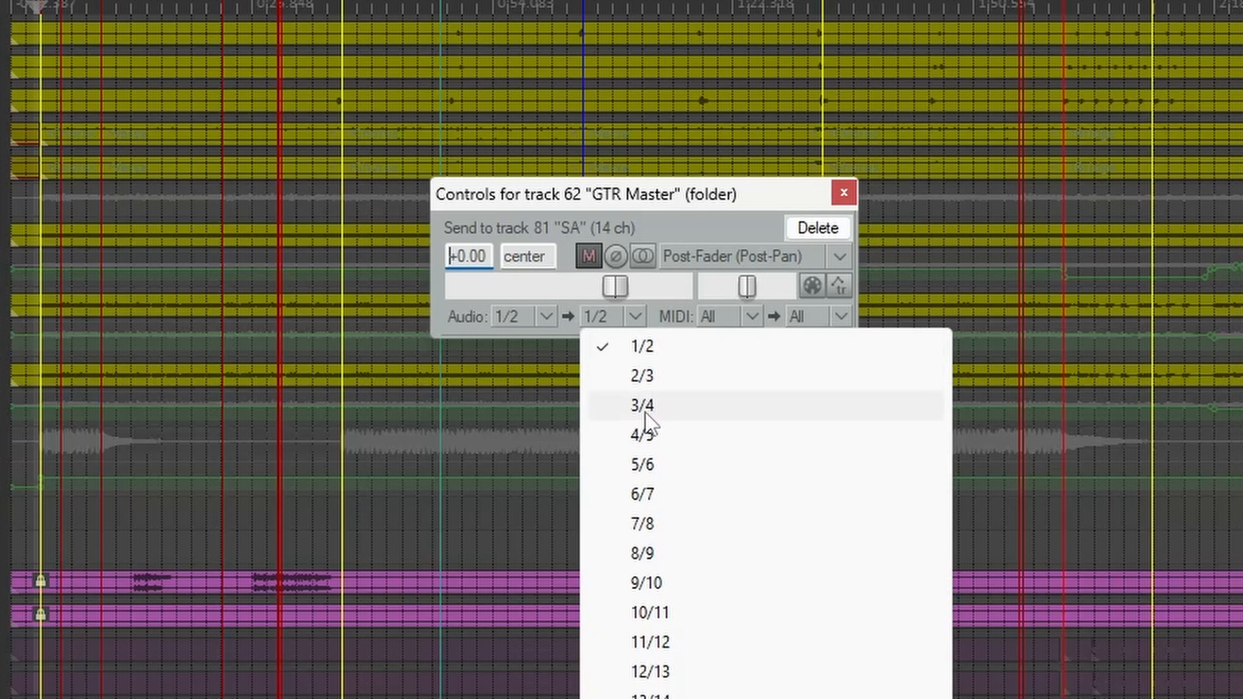
left_click(639, 464)
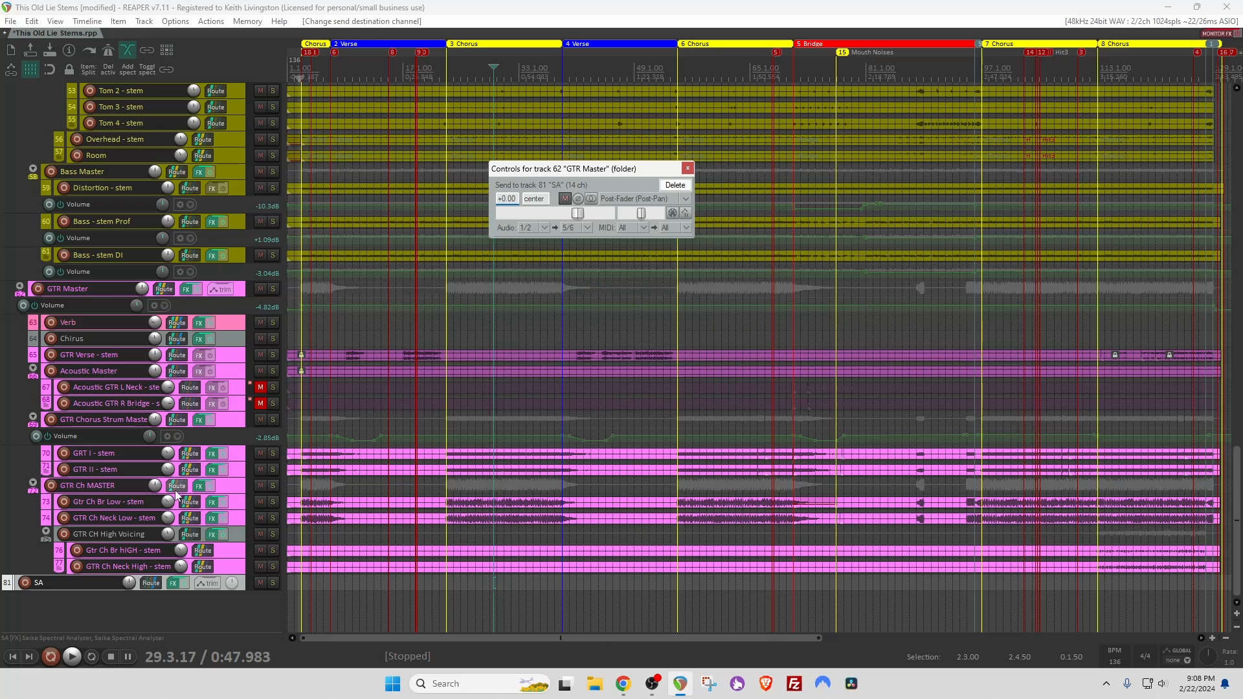
Open the SA track's analyzer, enable the Ch 3 curve for the guitars, and start playback.
left_click(173, 582)
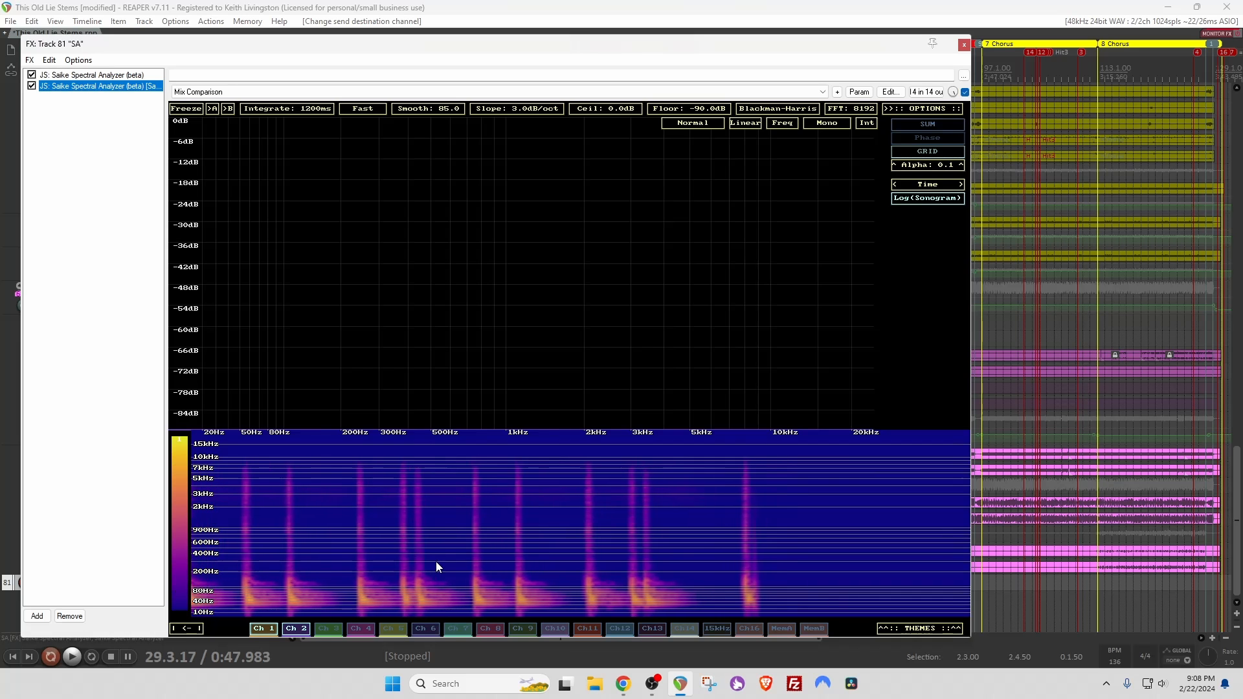
left_click(325, 629)
key("space")
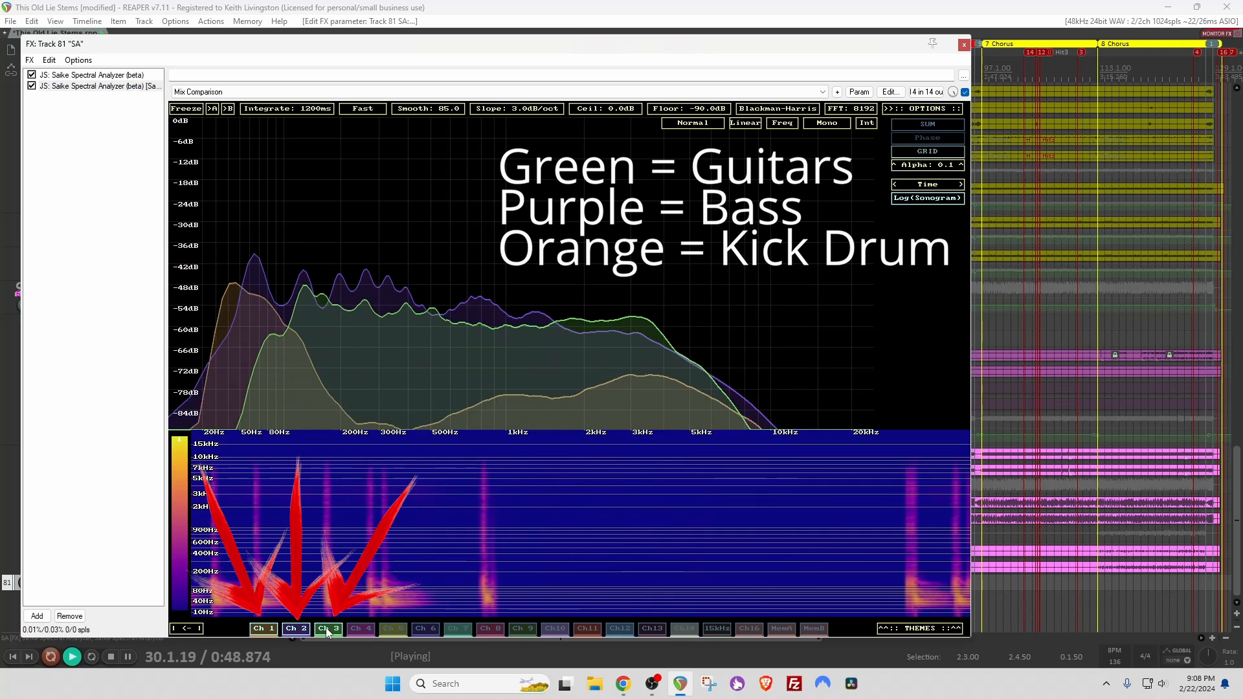
View the Ch 3 guitar curve alone, restore the Ch 1 and Ch 2 curves, and stop playback.
left_click(296, 629)
left_click(267, 629)
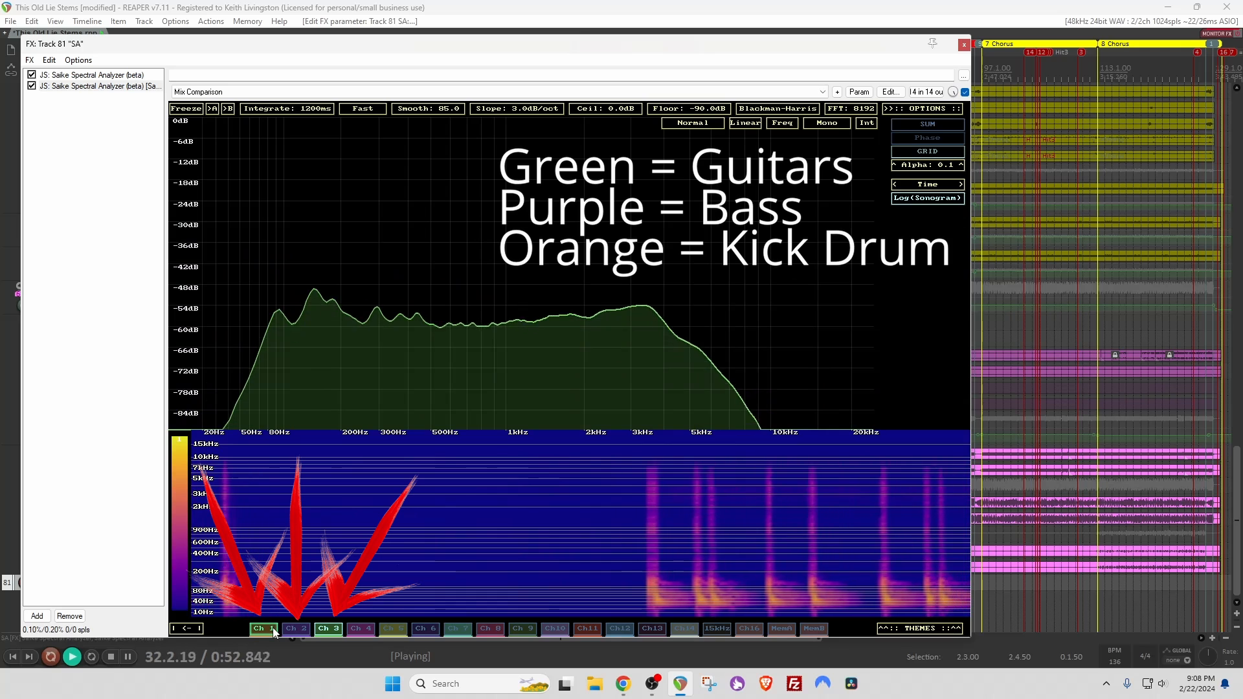
left_click(272, 629)
left_click(296, 630)
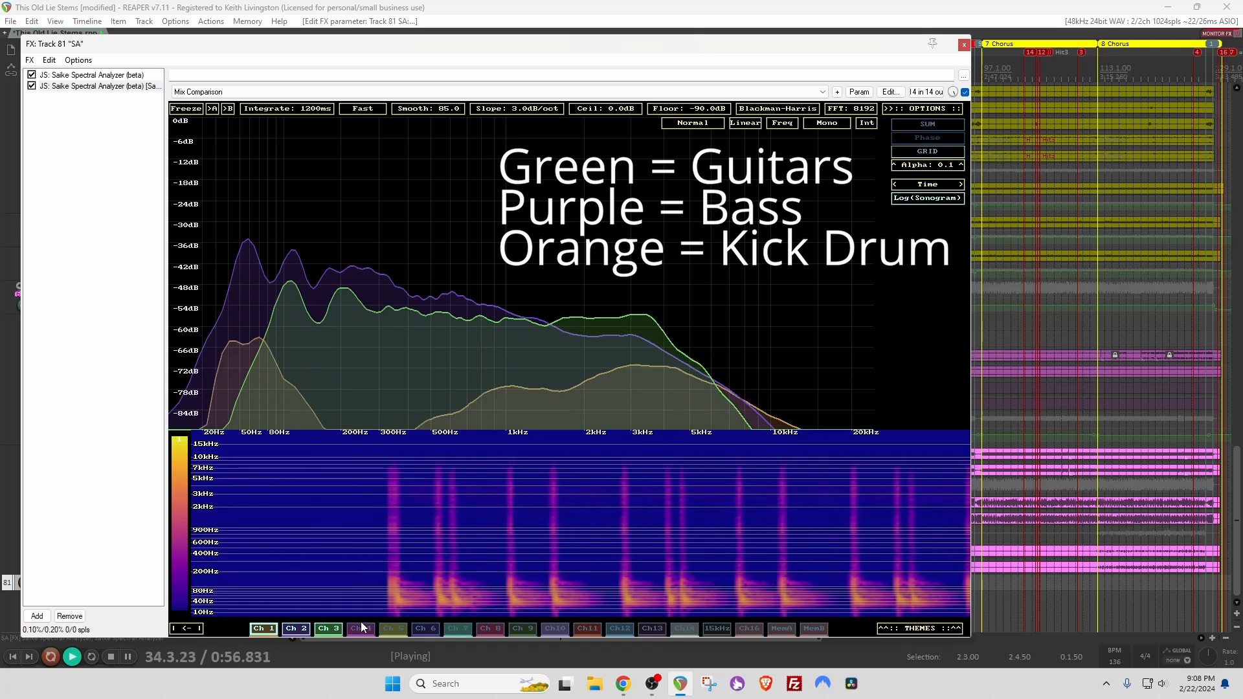
key("space")
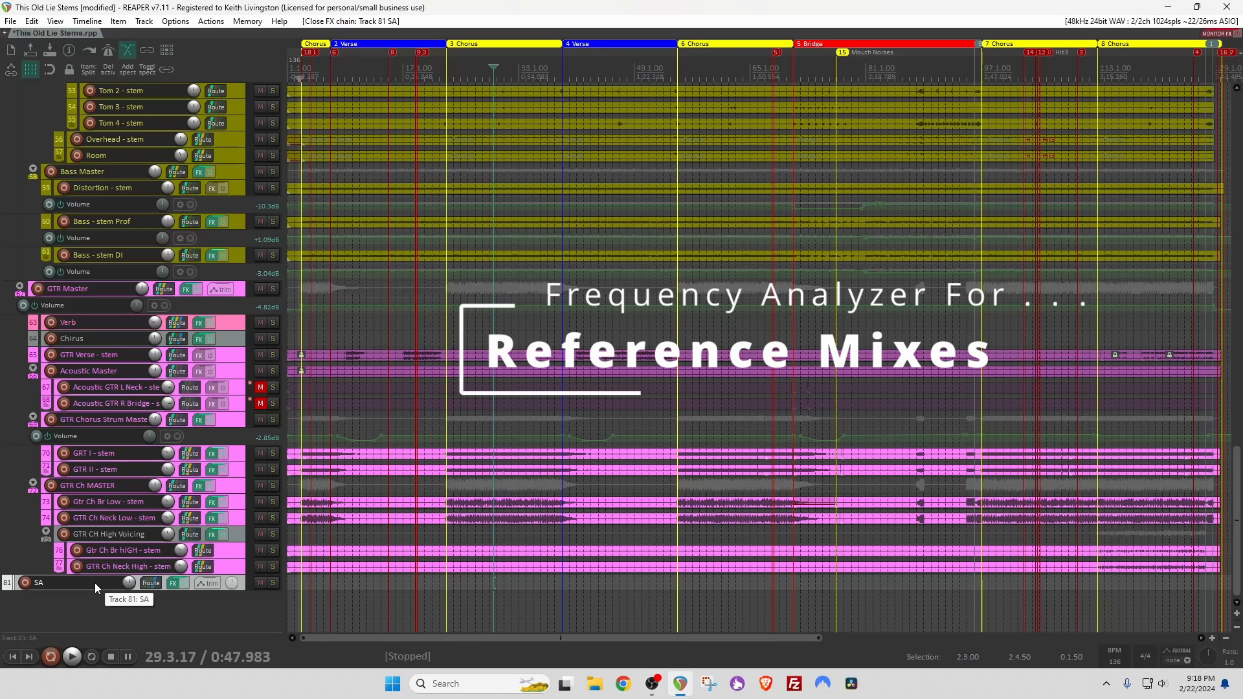
Delete the SA track from the project.
key("Delete")
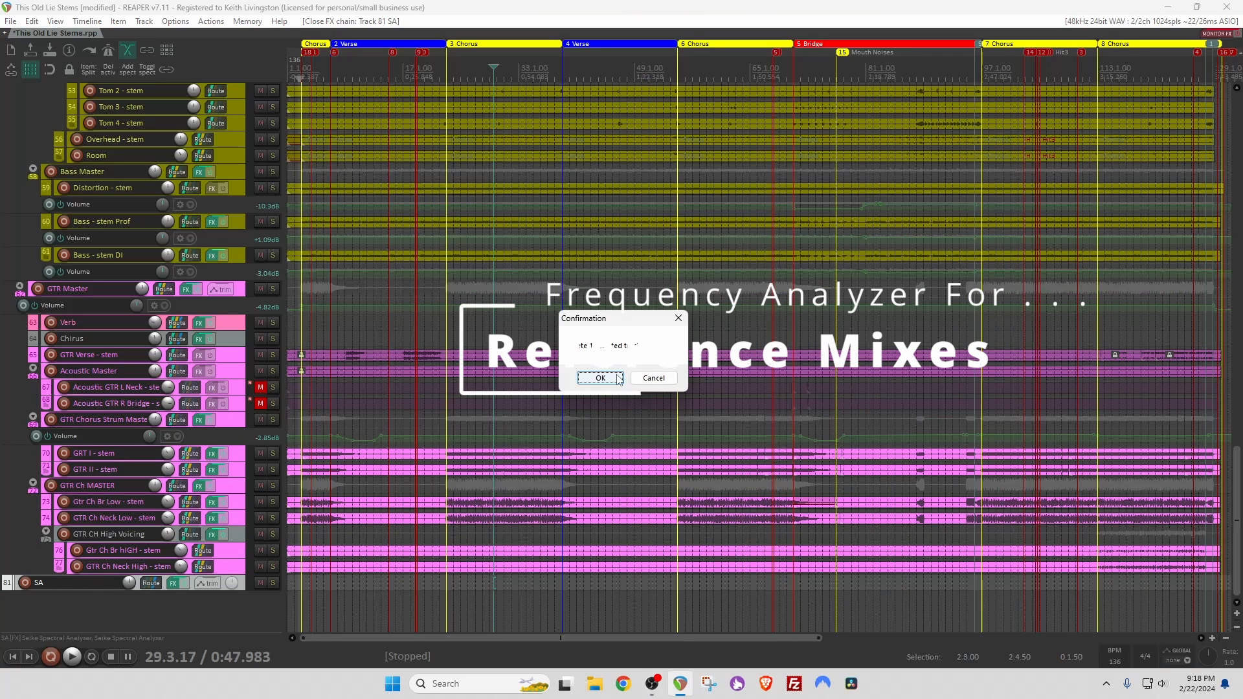
left_click(590, 377)
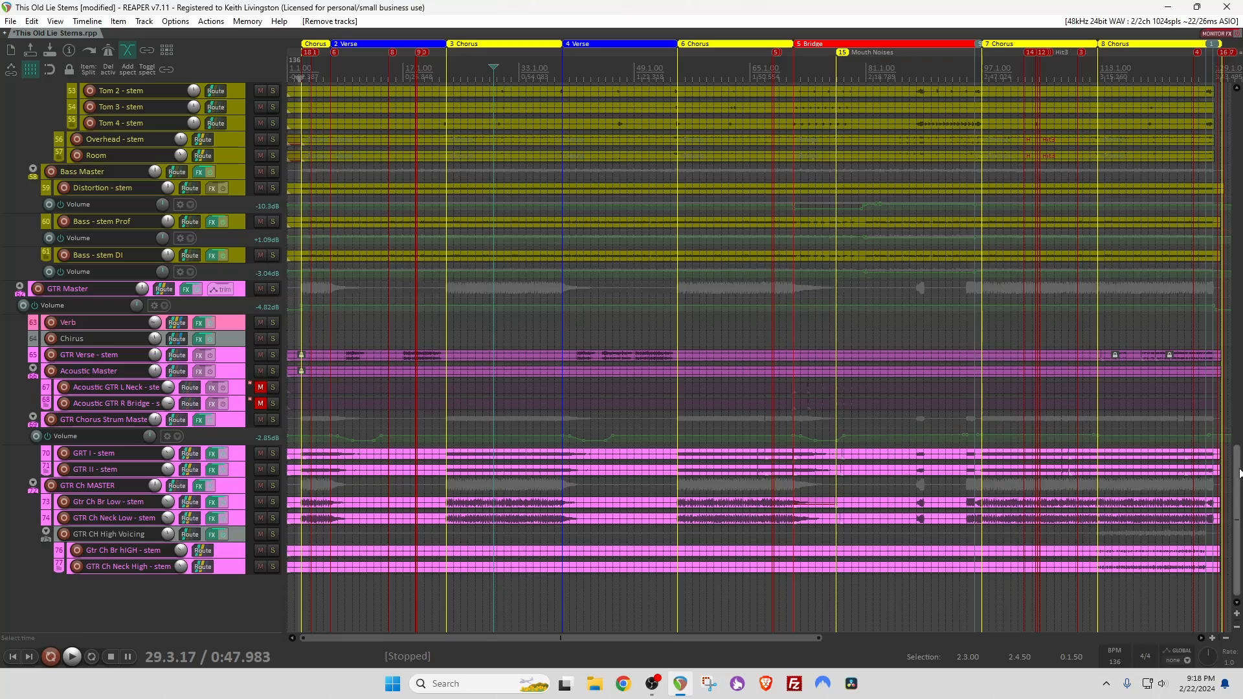
Run the LoadSpectrum.lua script on the selected reference tracks, Dummy and TOL Master, and move the analyzer window clear of the track list.
left_click_drag(1237, 454, 1238, 104)
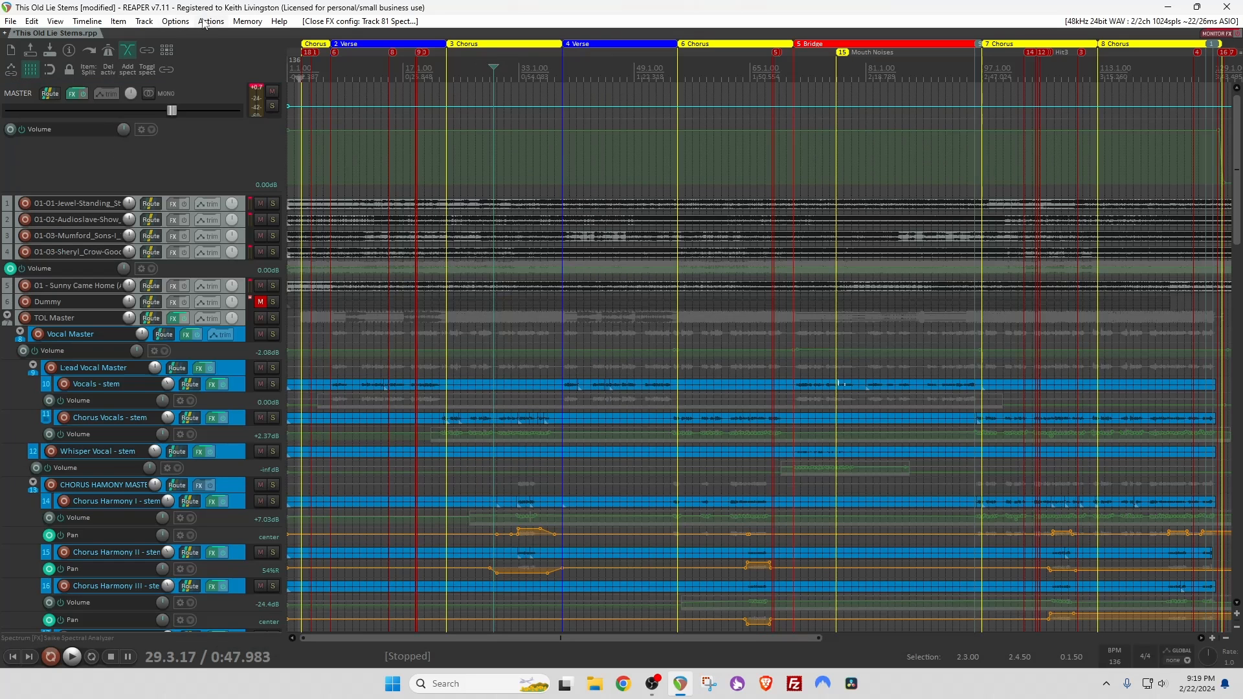
left_click(206, 21)
left_click(231, 50)
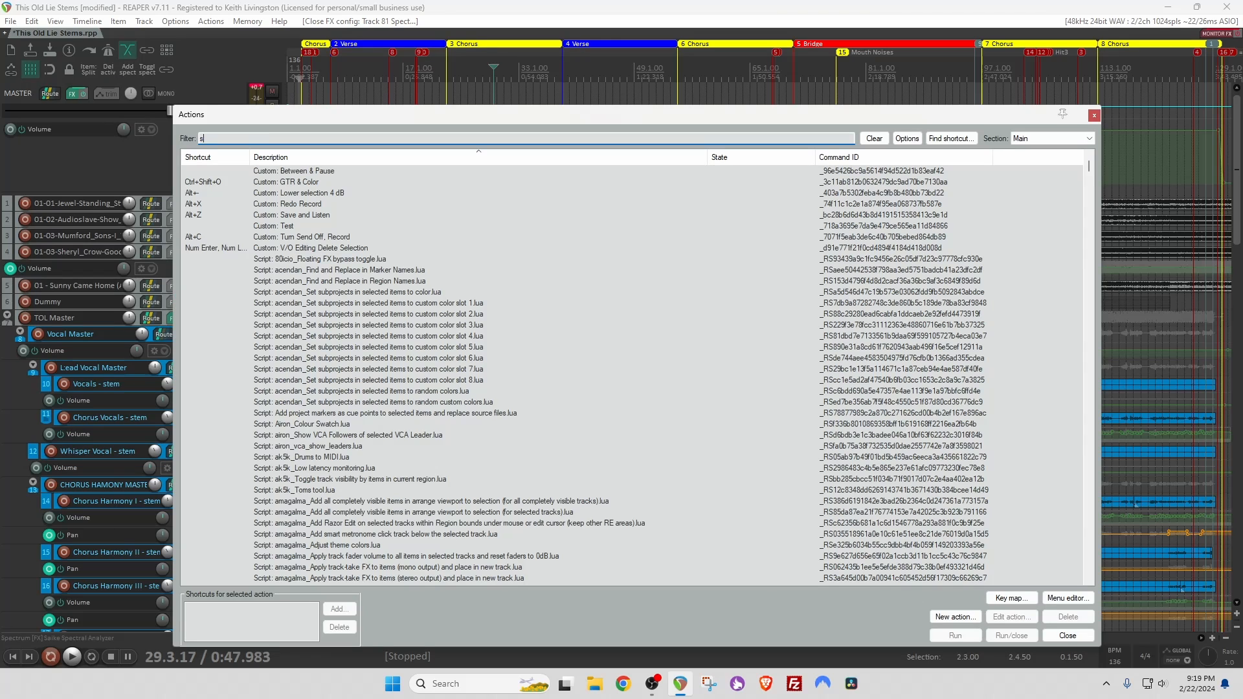
type("spectru")
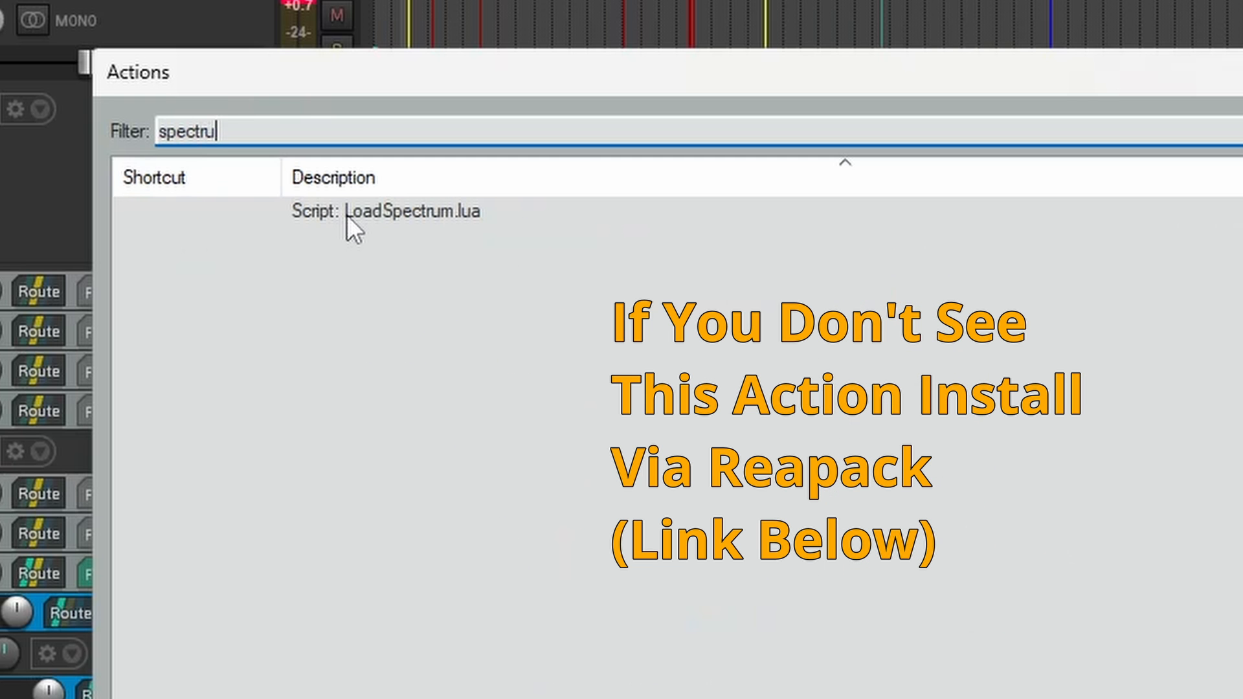
double_click(347, 215)
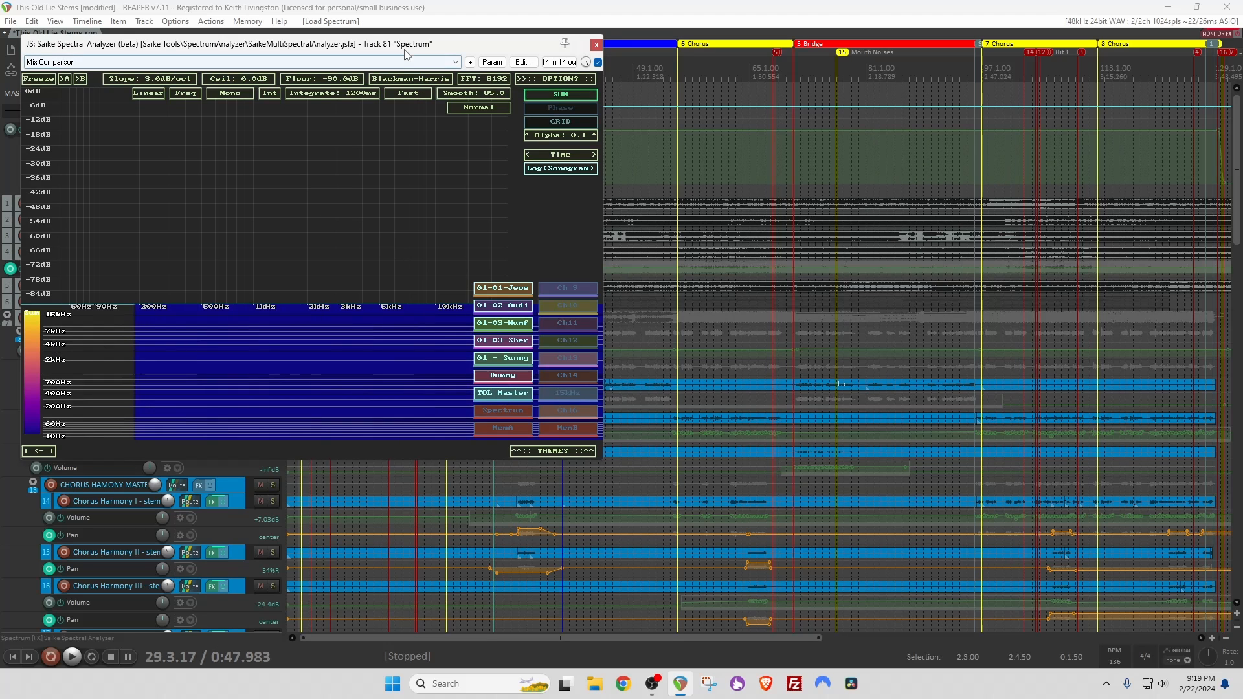
left_click_drag(379, 29, 714, 55)
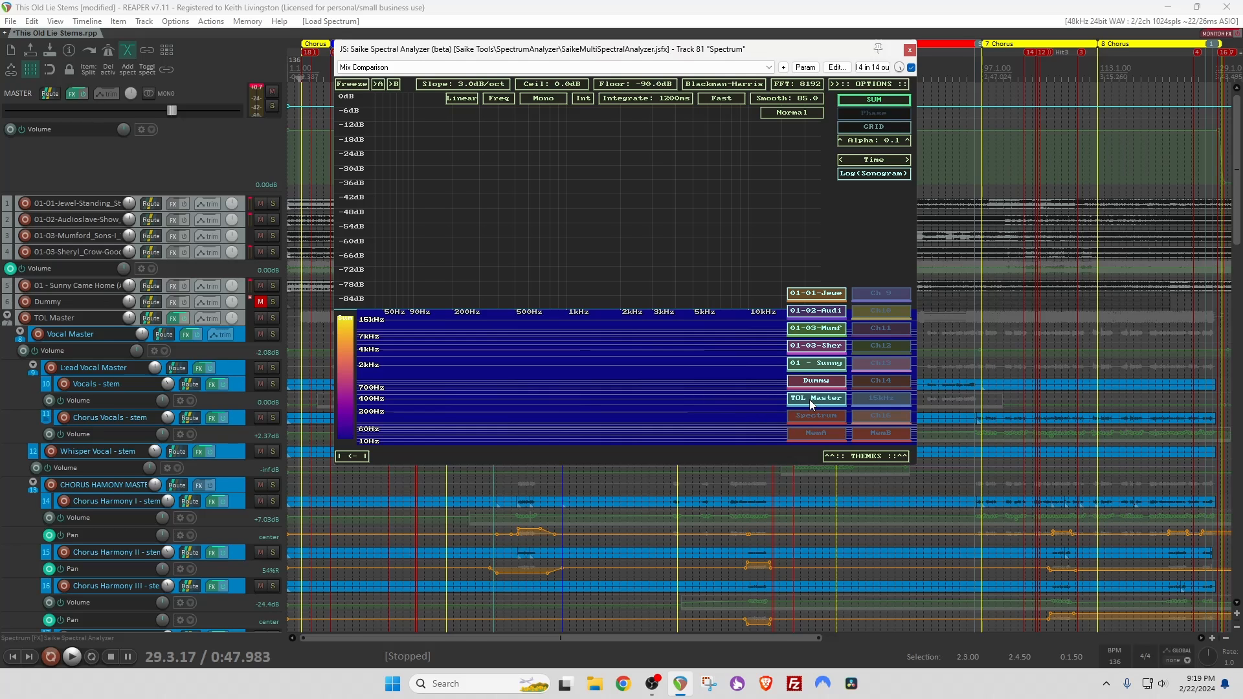
Play the project and leave only the 01-02-Audi reference and TOL Master curves enabled in the analyzer.
key("space")
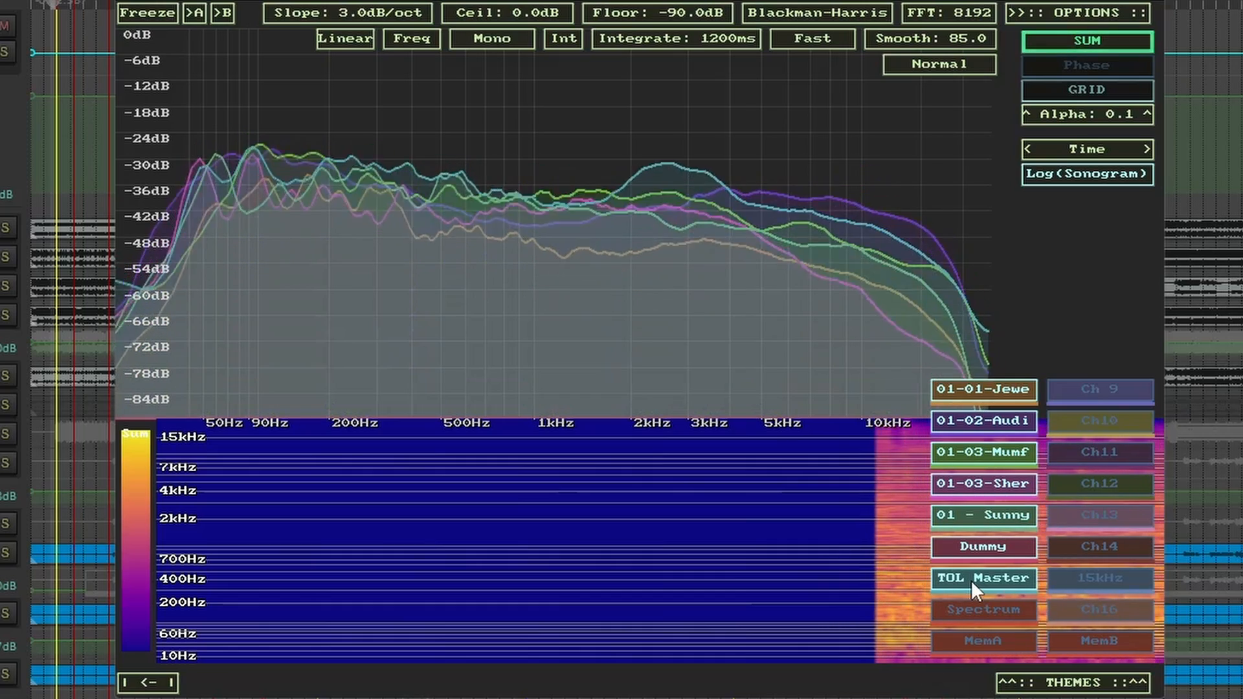
left_click(963, 575)
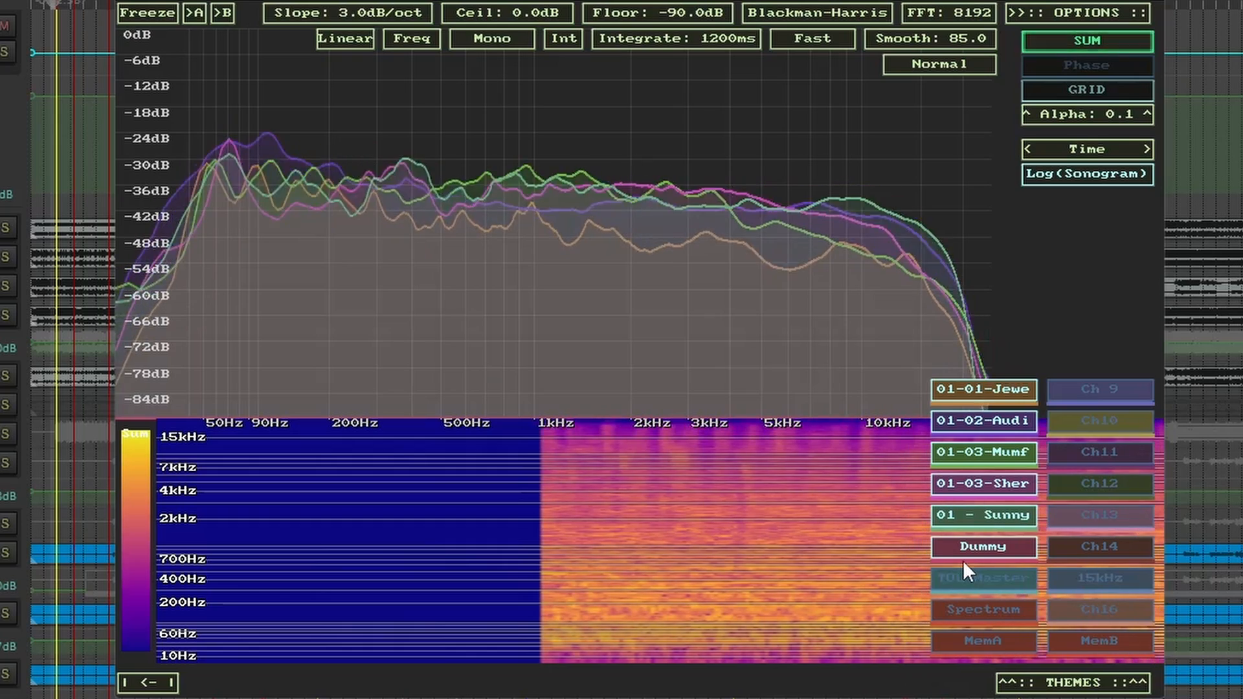
left_click(968, 555)
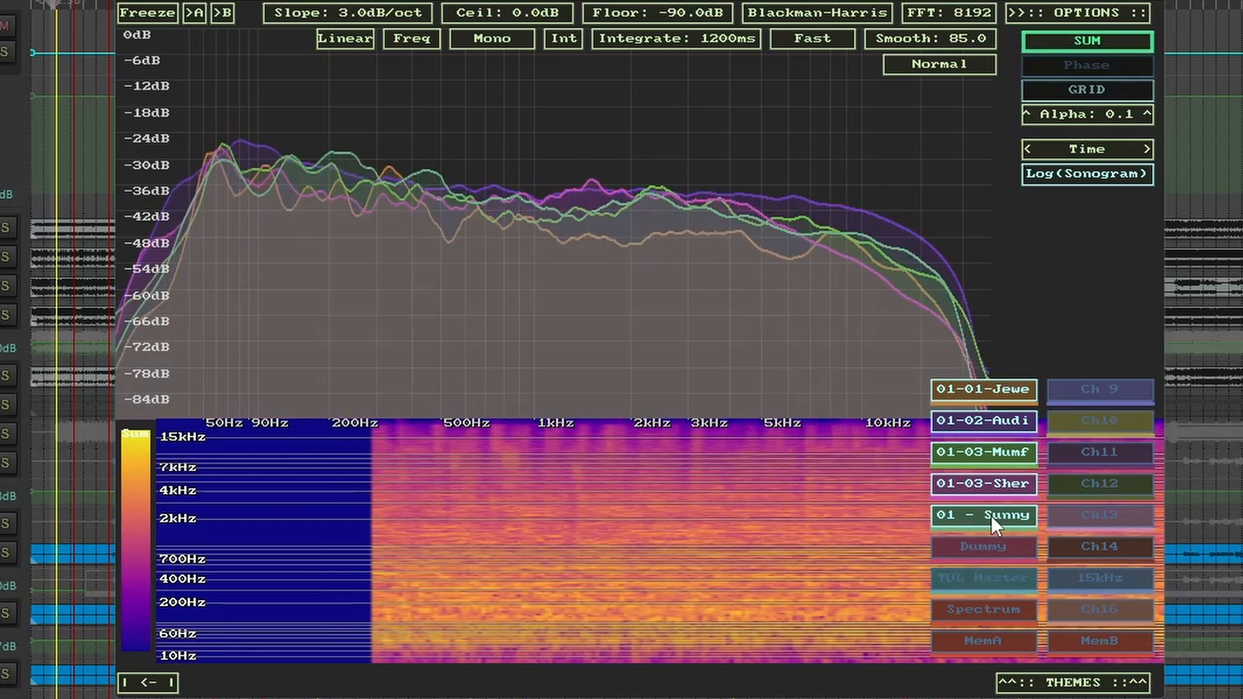
left_click(991, 515)
left_click(1008, 486)
left_click(1012, 455)
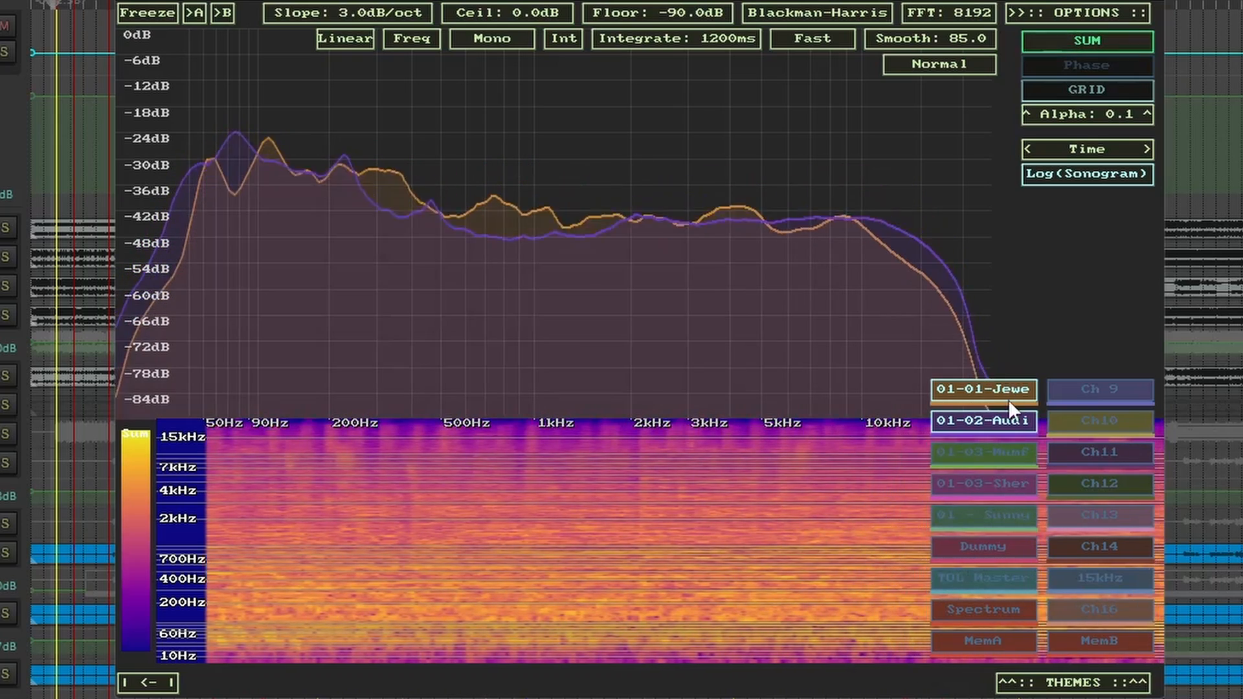
left_click(1004, 391)
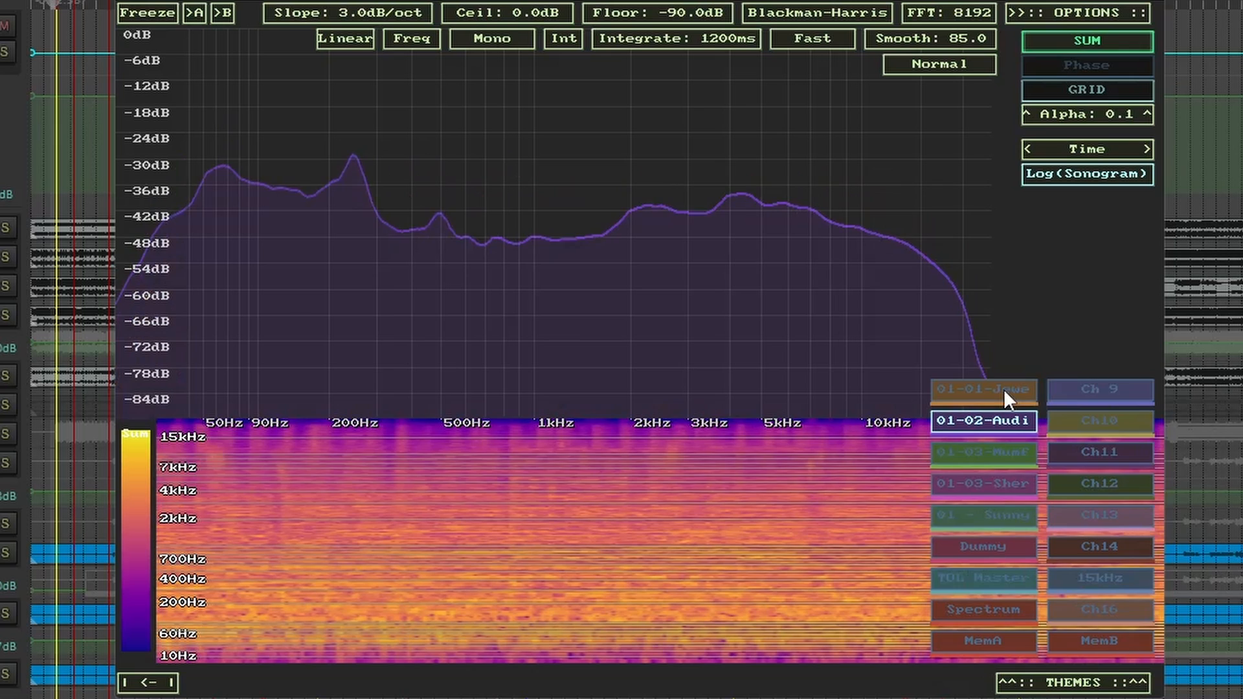
left_click(988, 585)
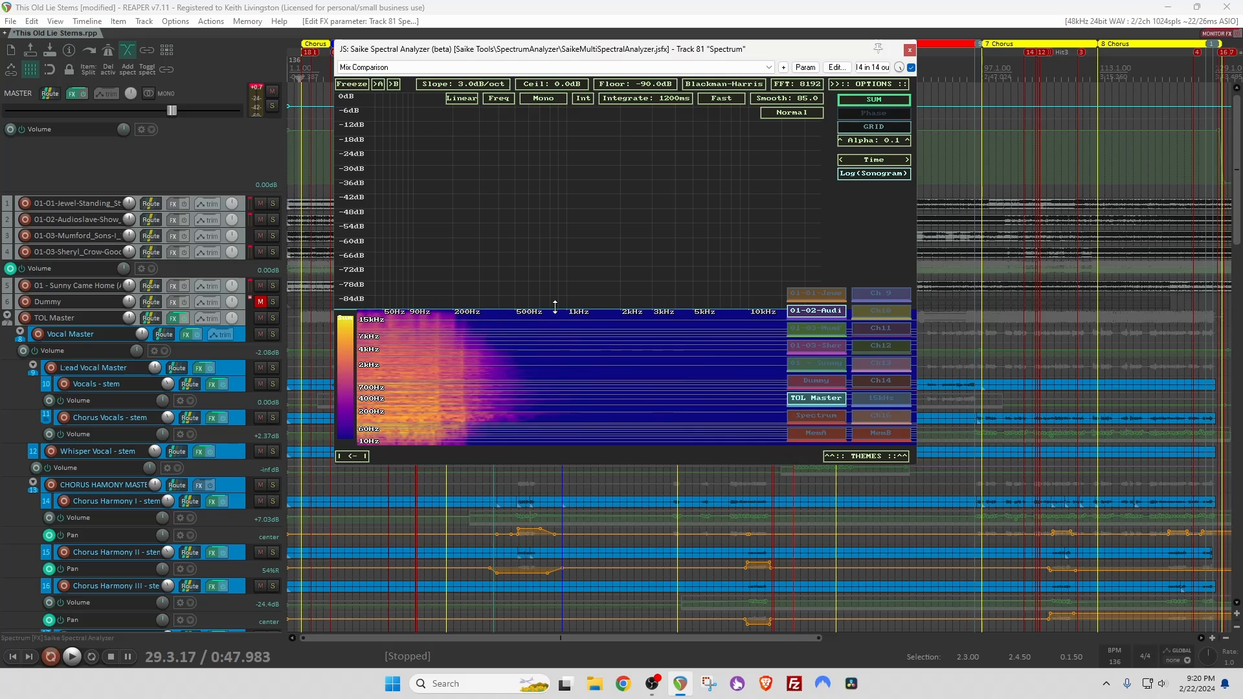
Collapse the analyzer's sonogram to give the spectrum graph more room, then widen and reposition the analyzer window.
left_click_drag(515, 418, 515, 680)
left_click_drag(332, 427, 101, 428)
left_click_drag(459, 53, 596, 51)
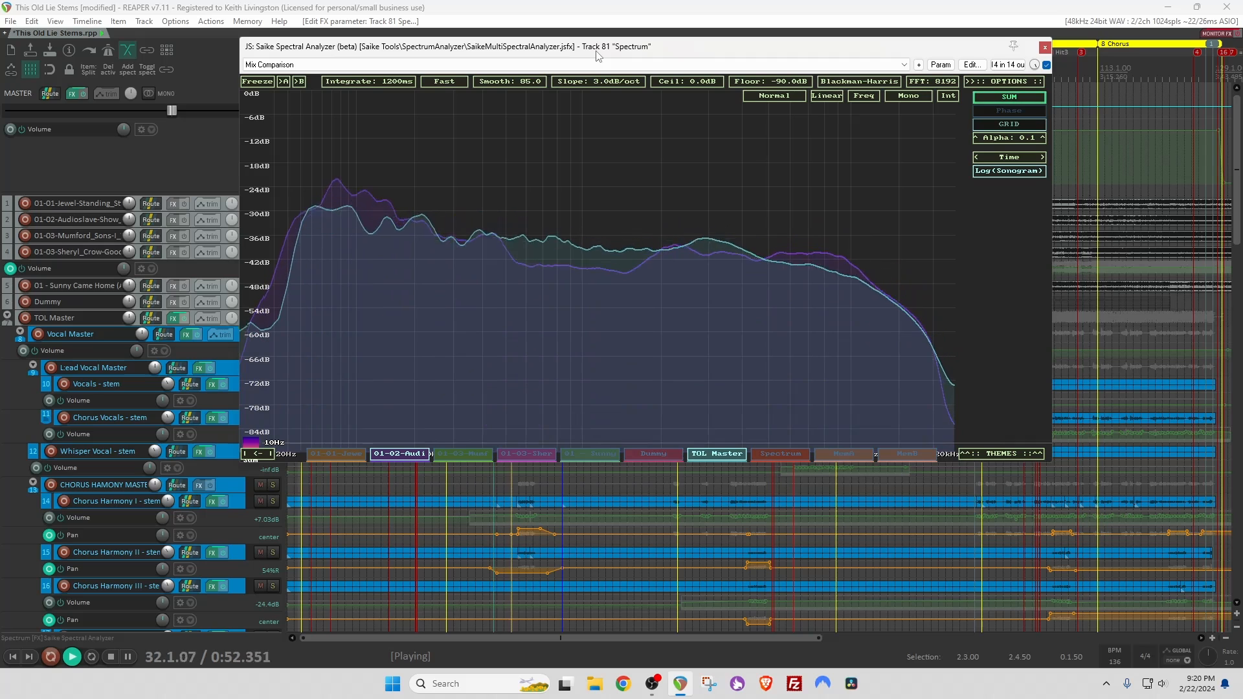
Replace the 01-02-Audi curve with the 01-01-Jewe reference curve for comparison against TOL Master.
left_click(392, 453)
left_click(346, 453)
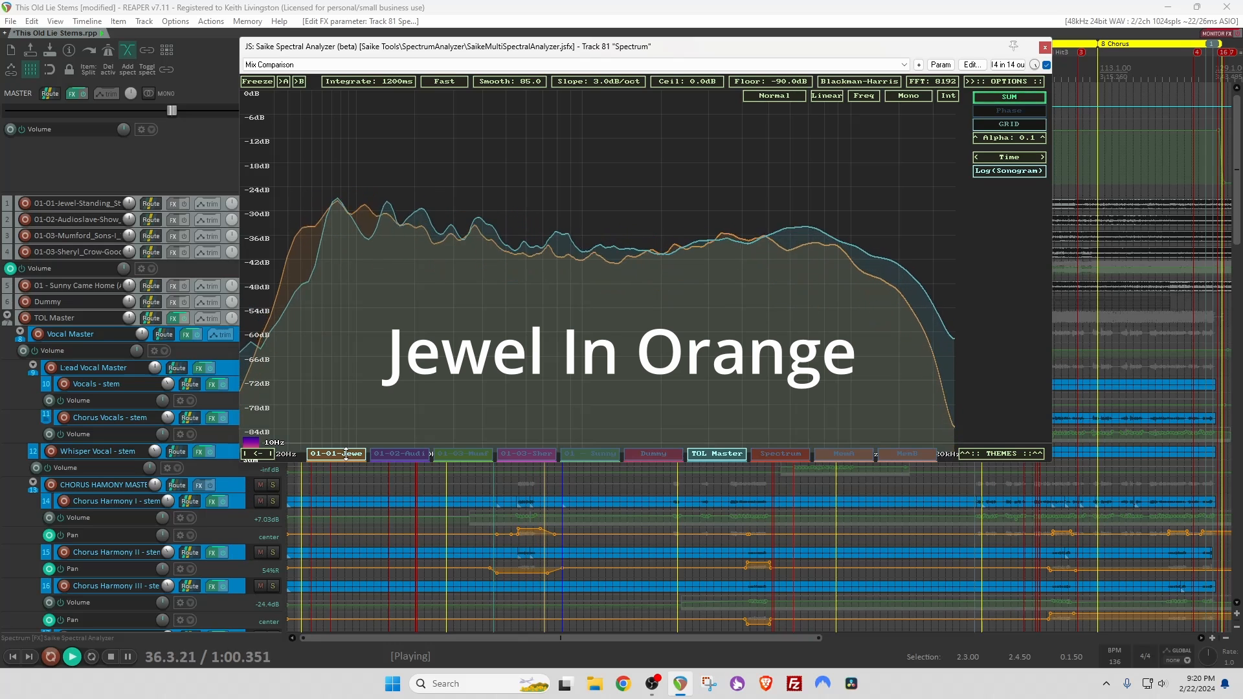
Replace the 01-01-Jewe curve with the 01-03-Sher reference for comparison against TOL Master, and close the analyzer after stopping playback.
left_click(346, 453)
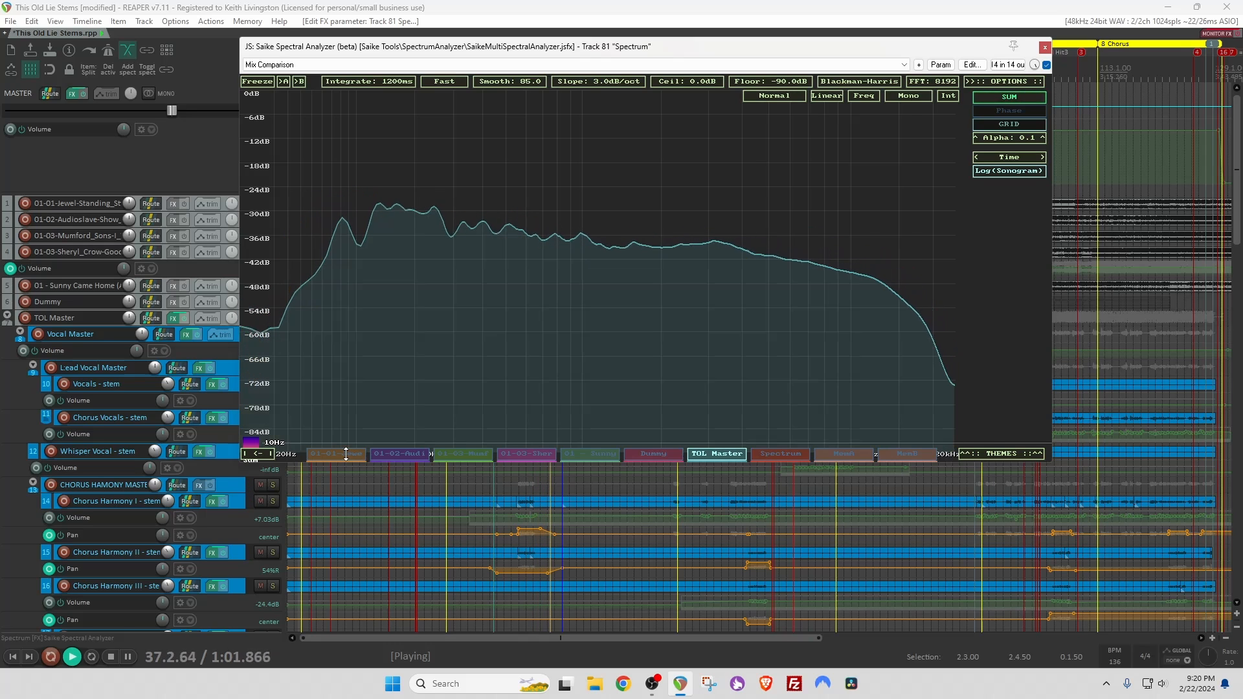
left_click(541, 455)
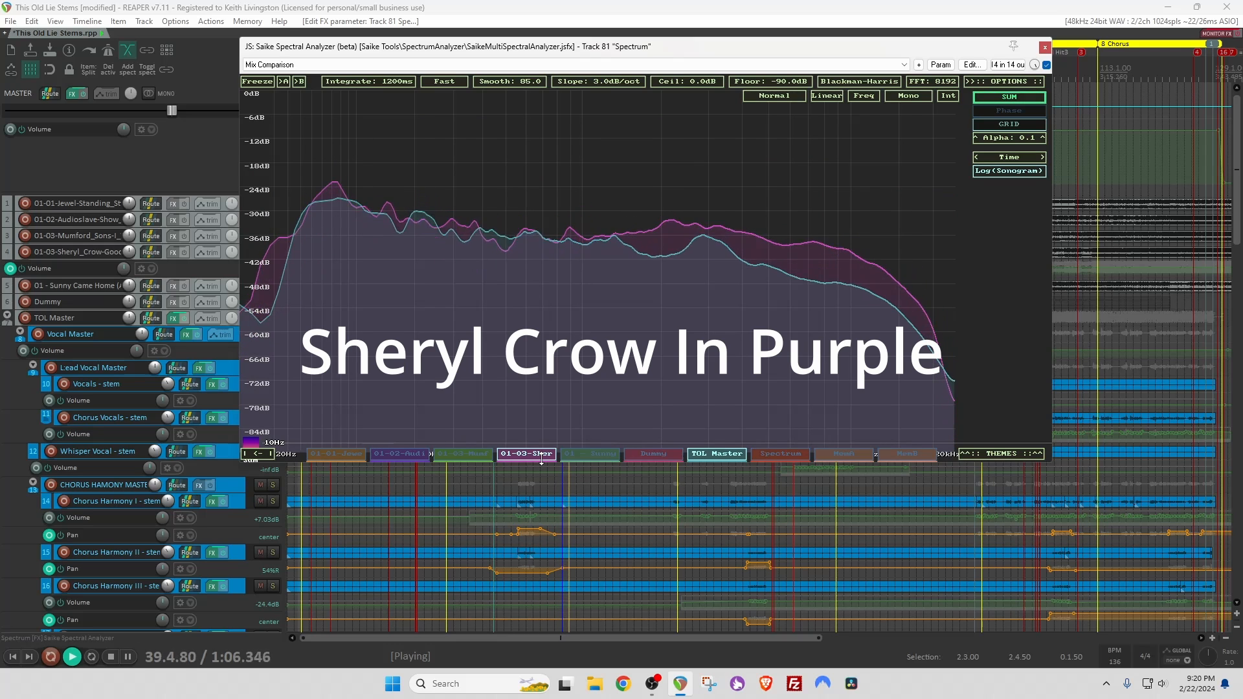
key("space")
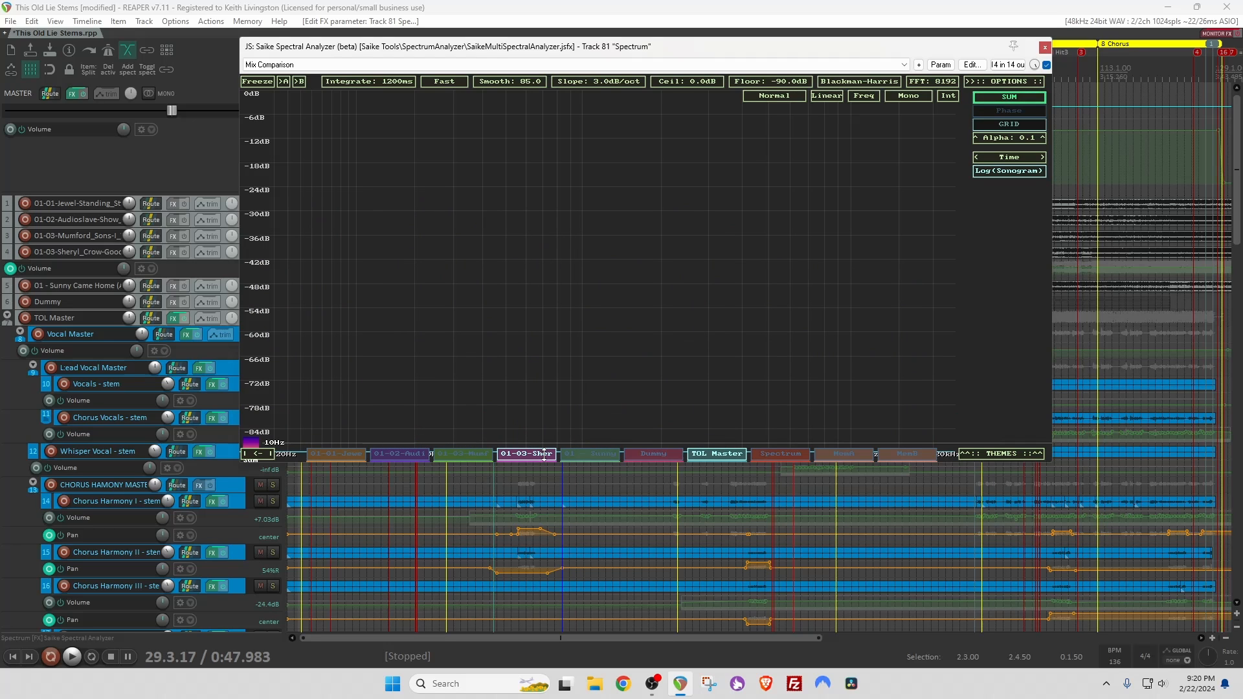
left_click(1045, 48)
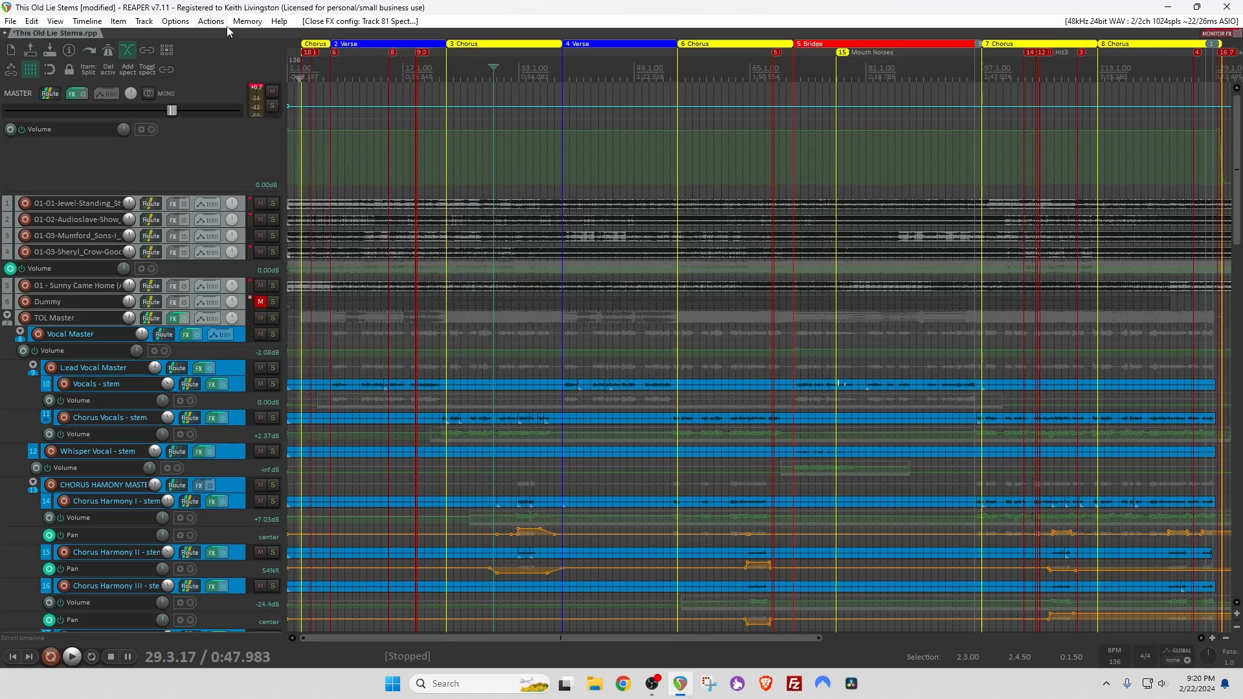
left_click(218, 23)
left_click(228, 51)
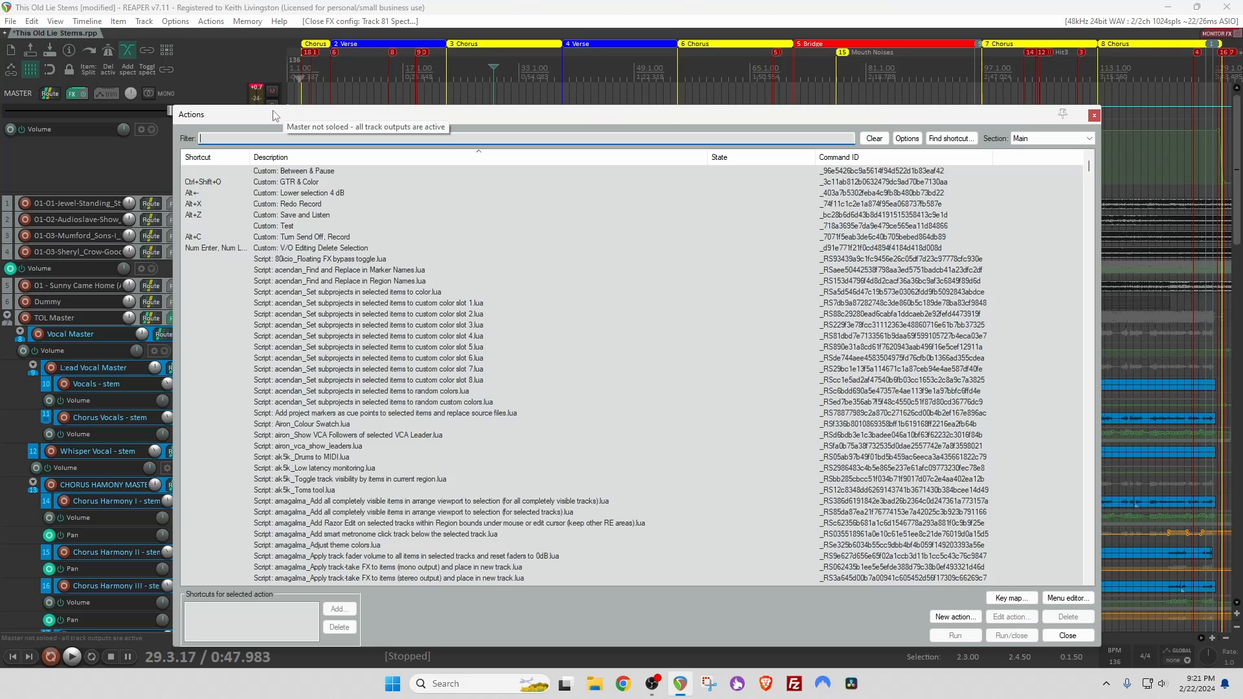
left_click(1095, 116)
Open the effects chain of the Spectrum track at the end of the track list.
left_click_drag(1237, 163, 1235, 516)
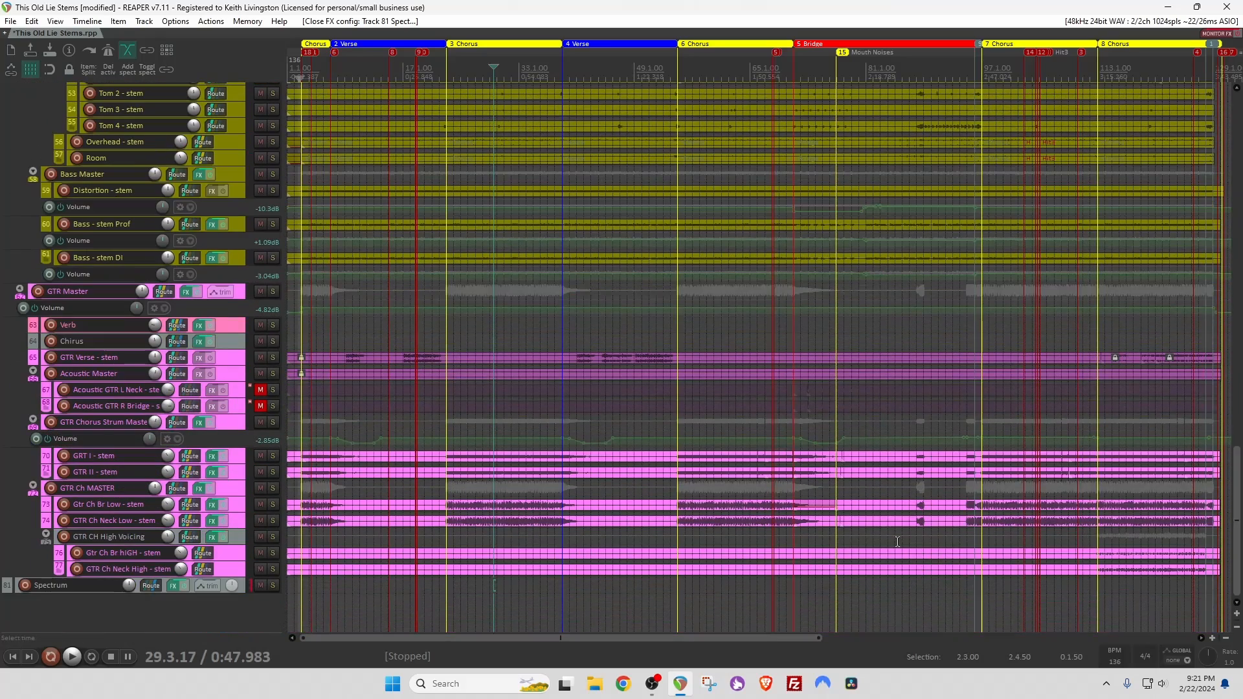
left_click(174, 586)
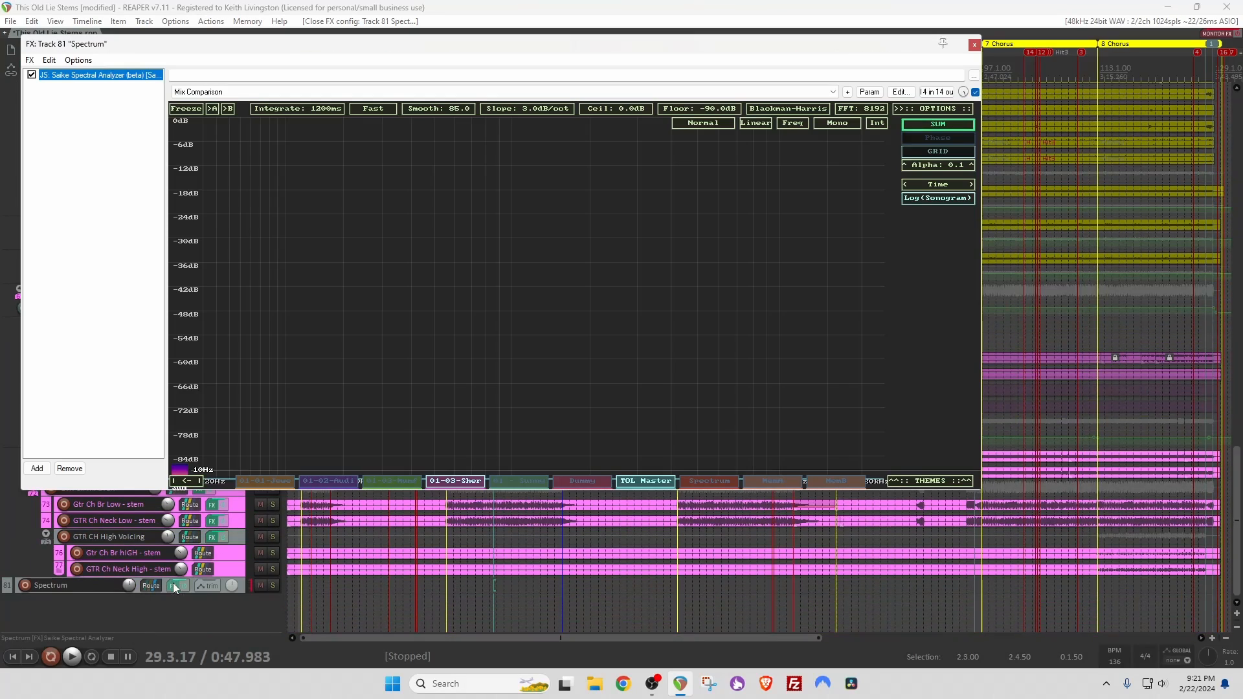